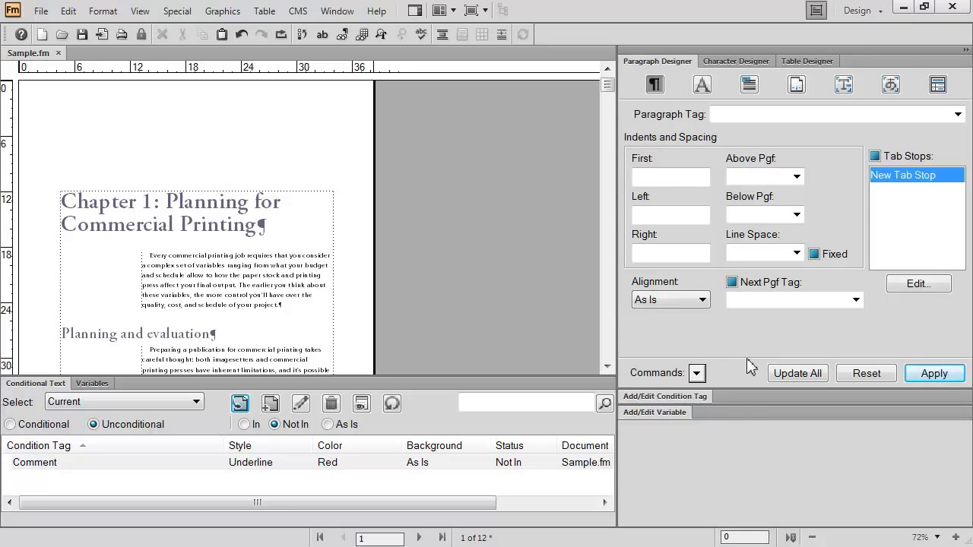
# Preview the Authoring and Blank workspaces, and return to the Design workspace.
pyautogui.click(858, 12)
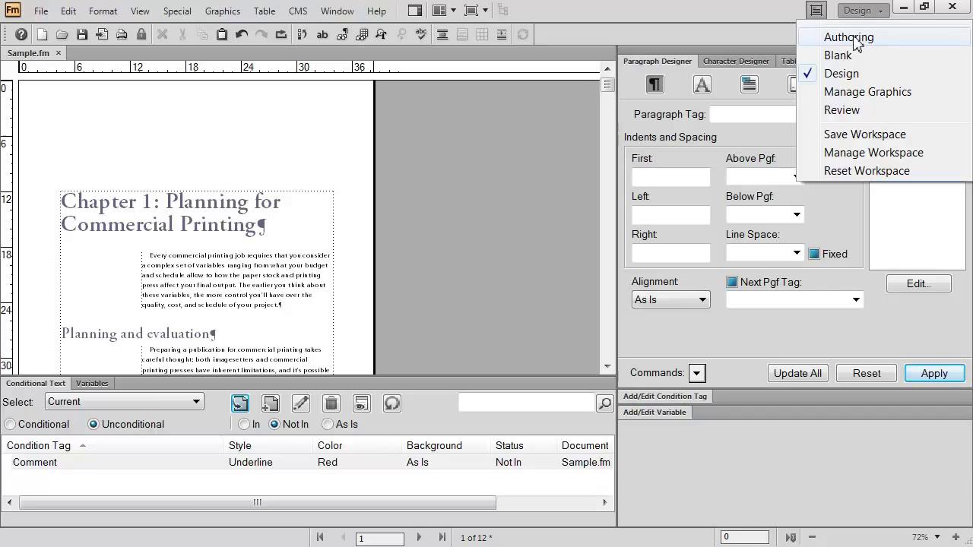
pyautogui.click(853, 36)
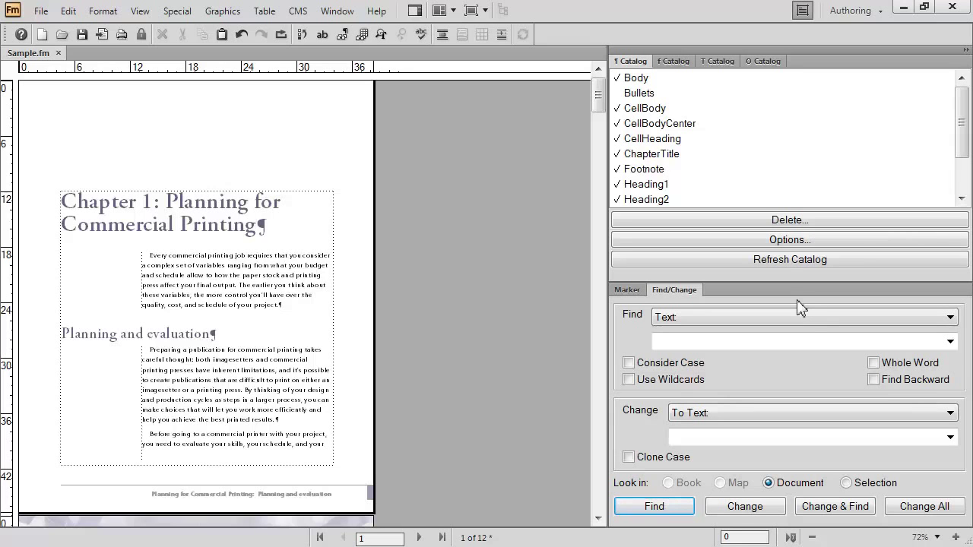
pyautogui.click(869, 10)
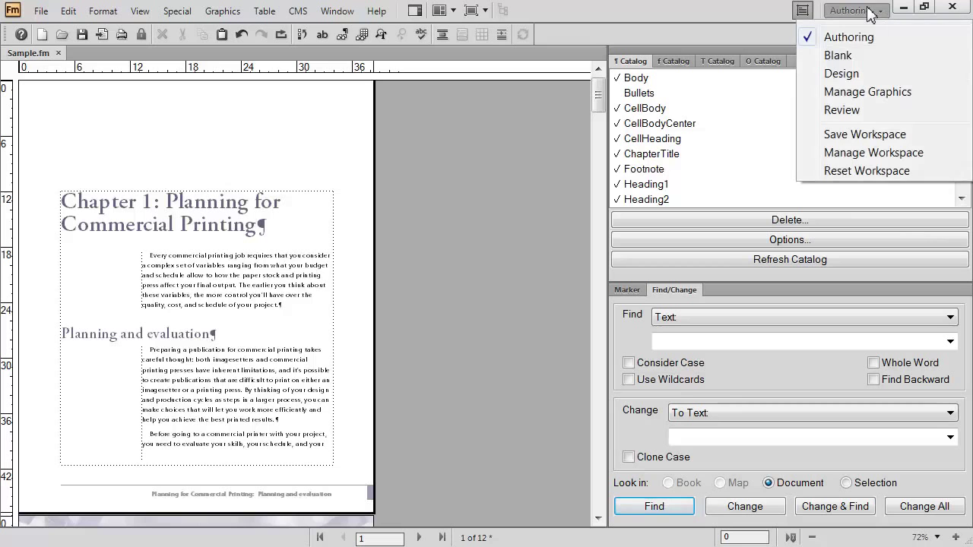
pyautogui.click(838, 55)
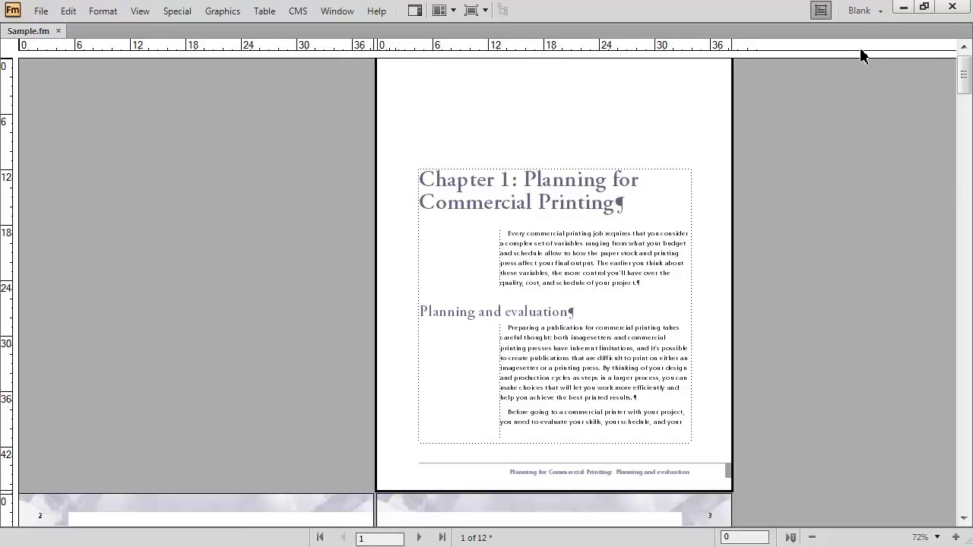
pyautogui.click(864, 10)
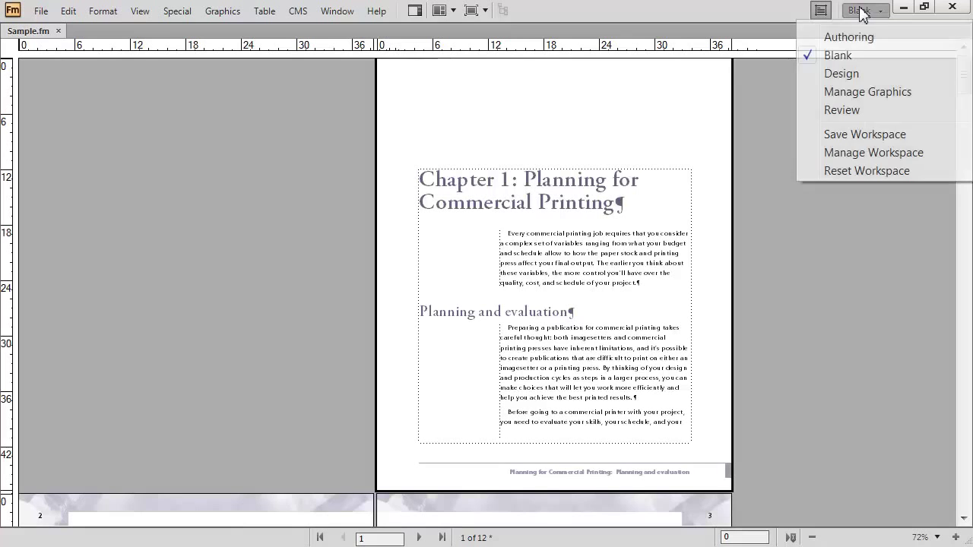
pyautogui.click(856, 73)
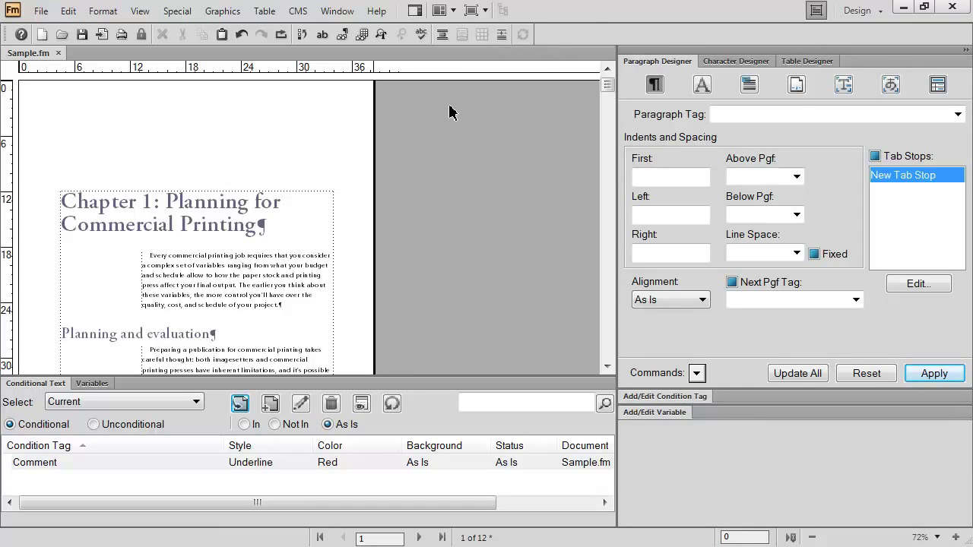
# Look through the Design workspace's Conditional Text and Variables pods and its Character Designer and Table Designer.
pyautogui.click(90, 386)
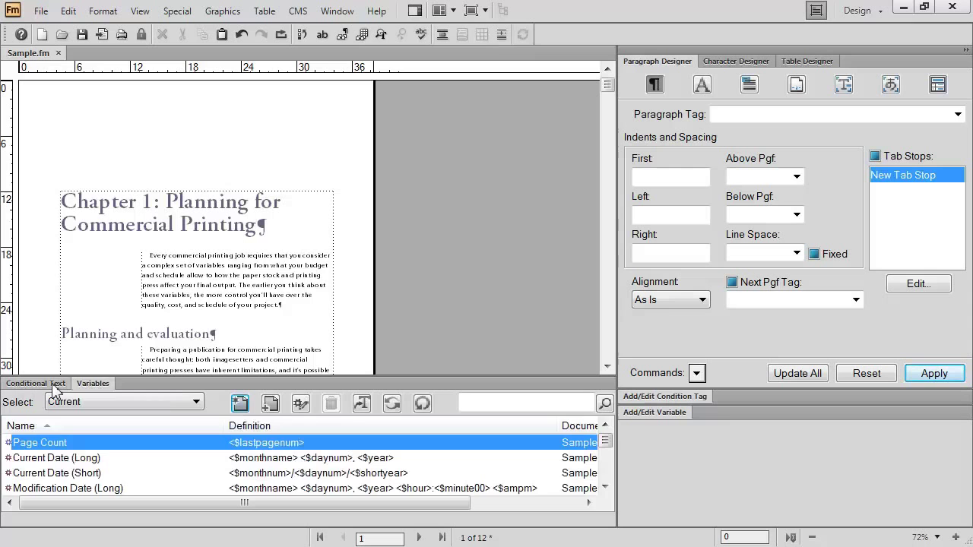
pyautogui.click(55, 386)
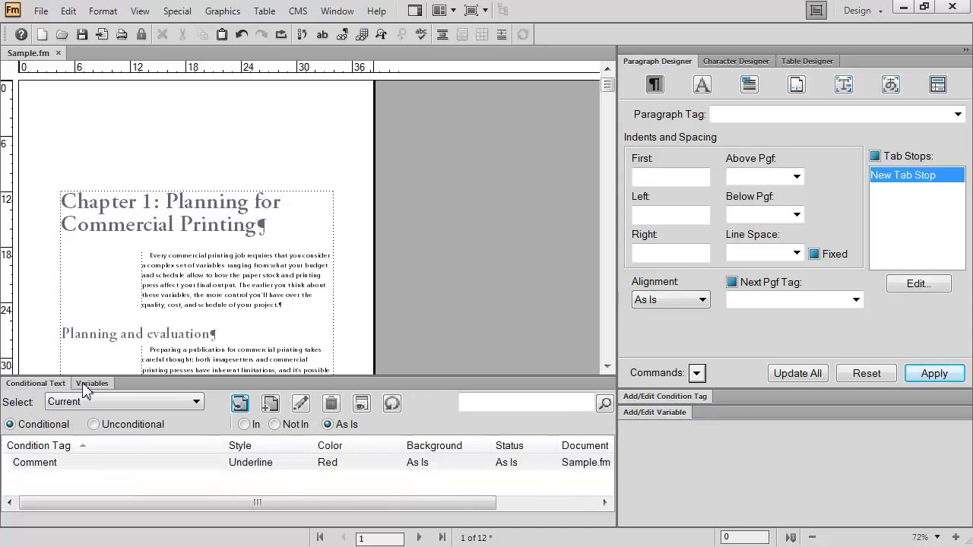
pyautogui.click(86, 387)
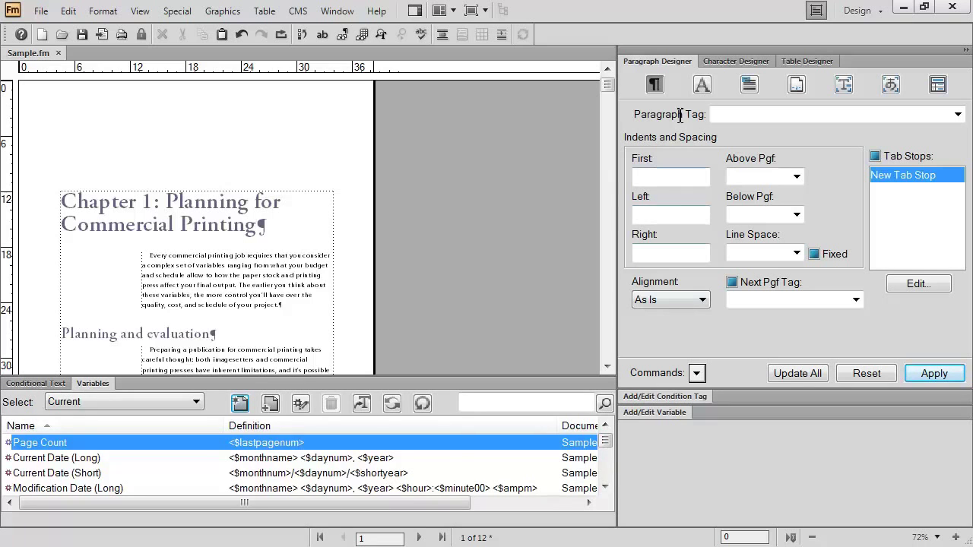
pyautogui.click(749, 62)
pyautogui.click(793, 61)
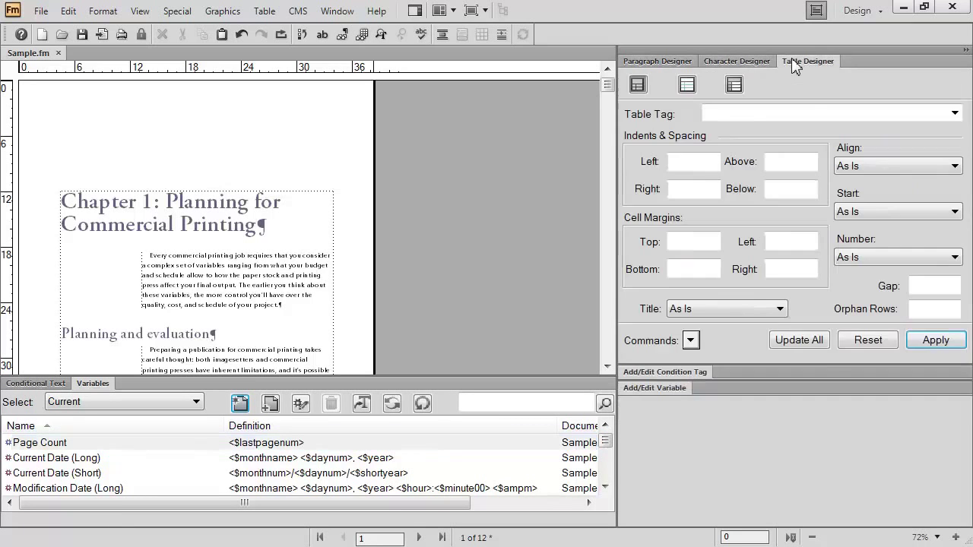
# Preview the Manage Graphics and Review workspaces, and return to the Design workspace.
pyautogui.click(857, 12)
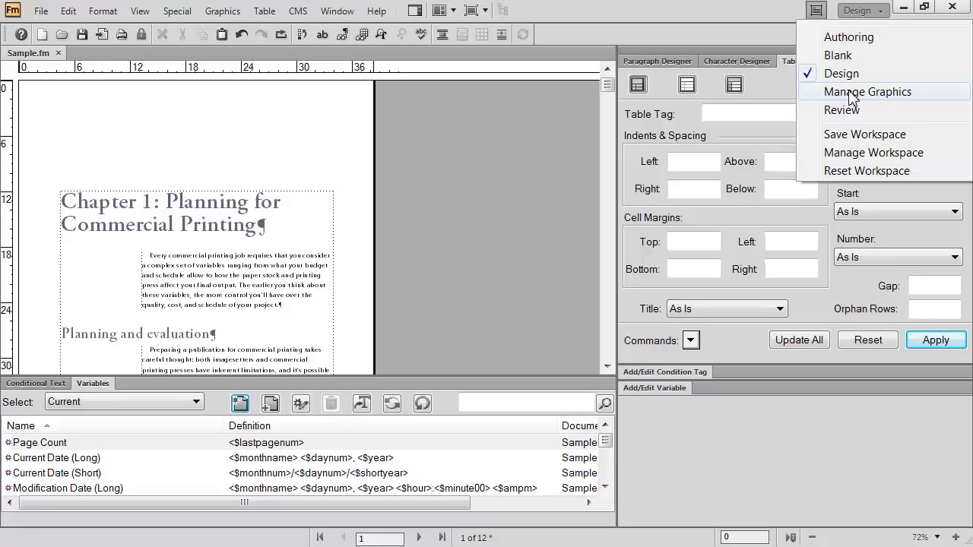
pyautogui.click(852, 92)
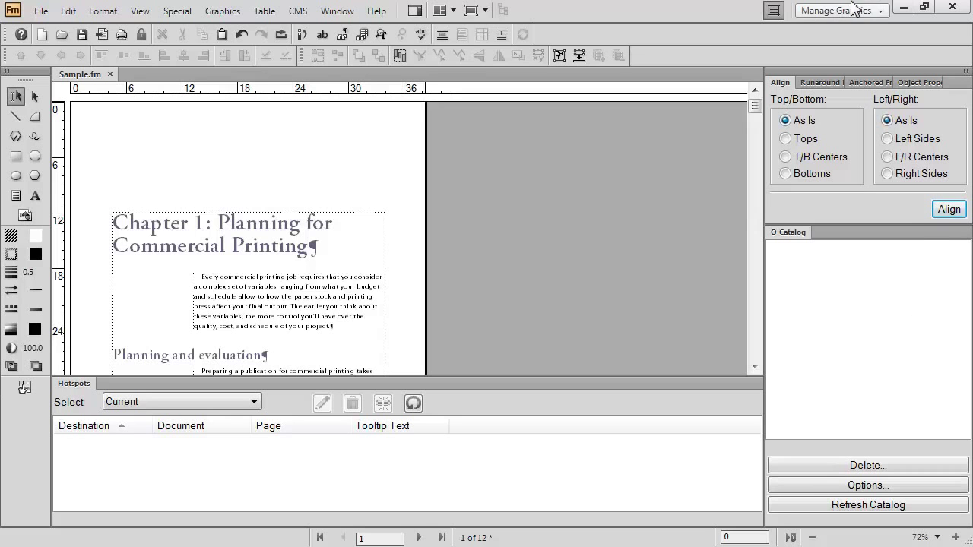
pyautogui.click(845, 10)
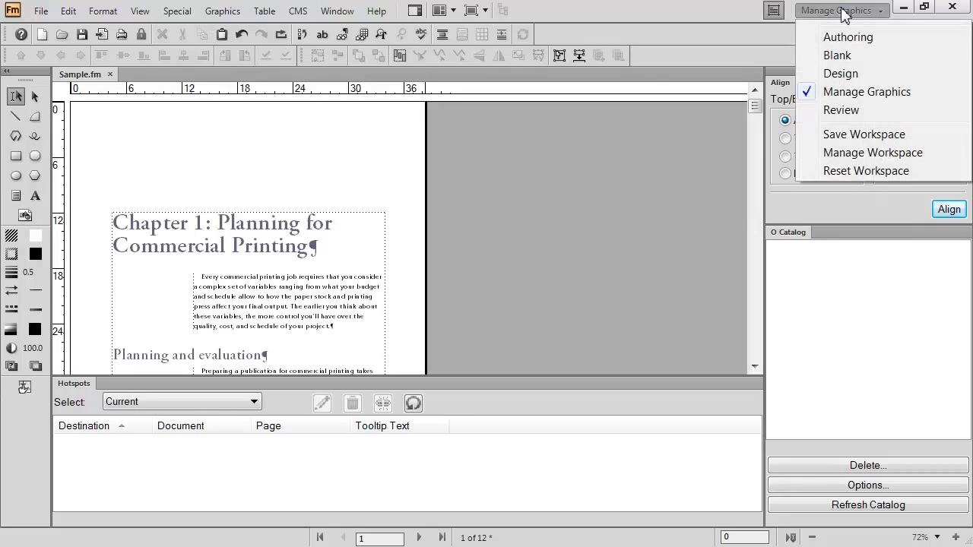
pyautogui.click(841, 110)
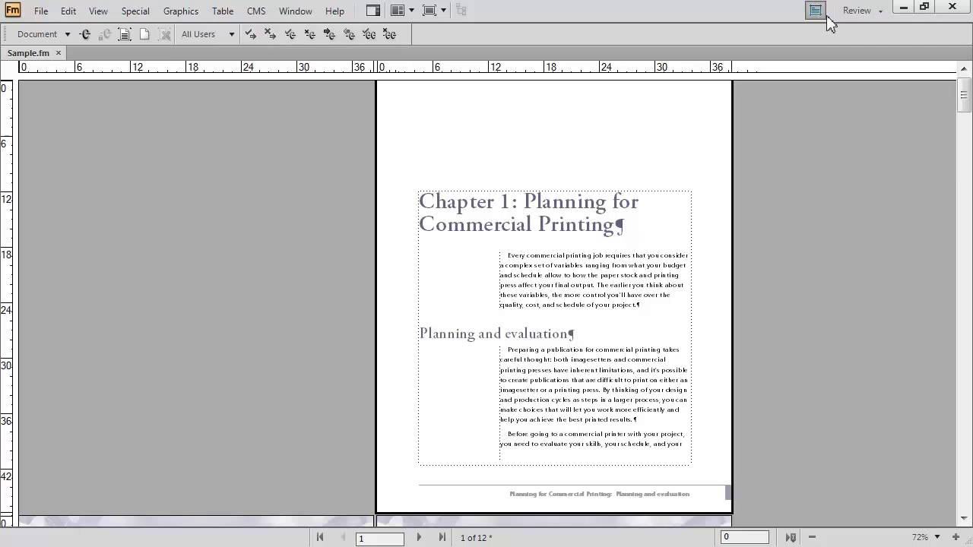
pyautogui.click(857, 11)
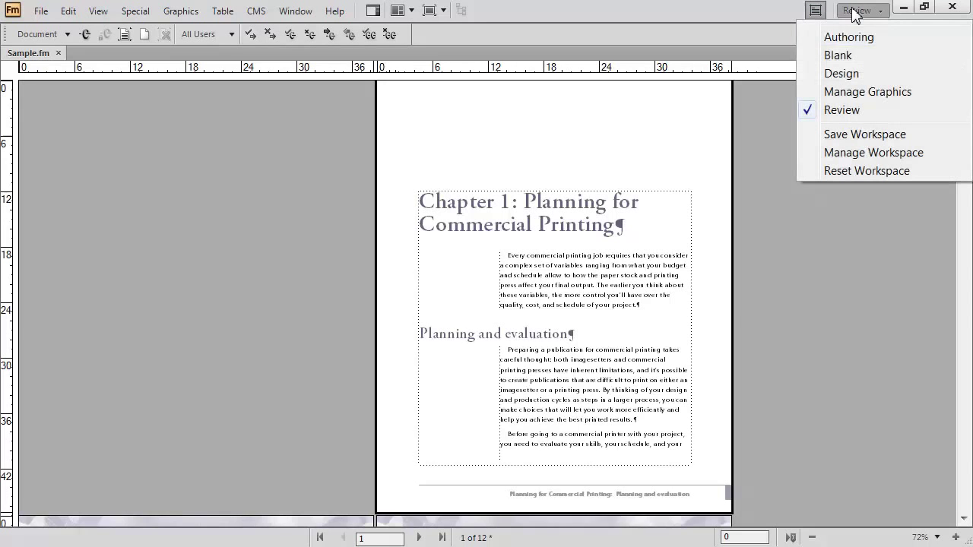
pyautogui.click(853, 74)
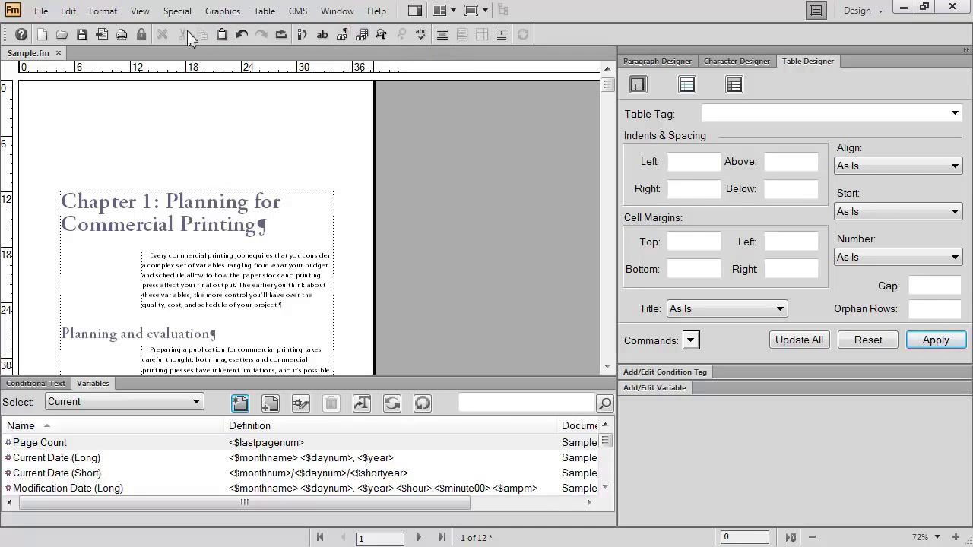
pyautogui.click(142, 13)
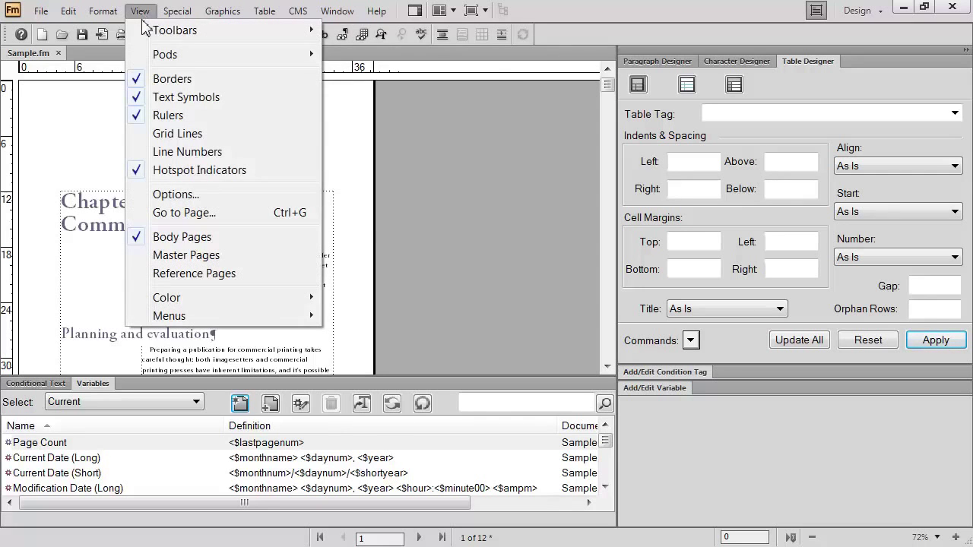
pyautogui.moveTo(155, 33)
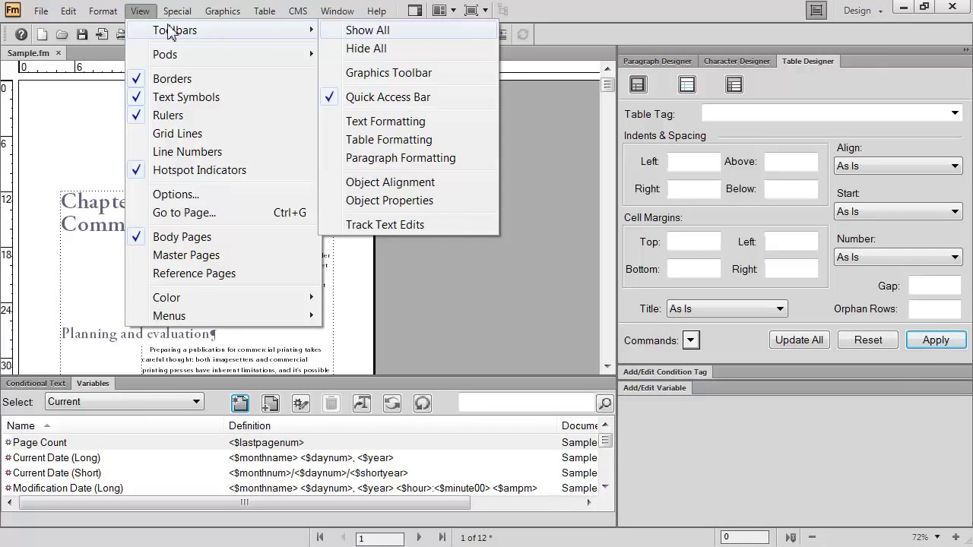
pyautogui.click(144, 14)
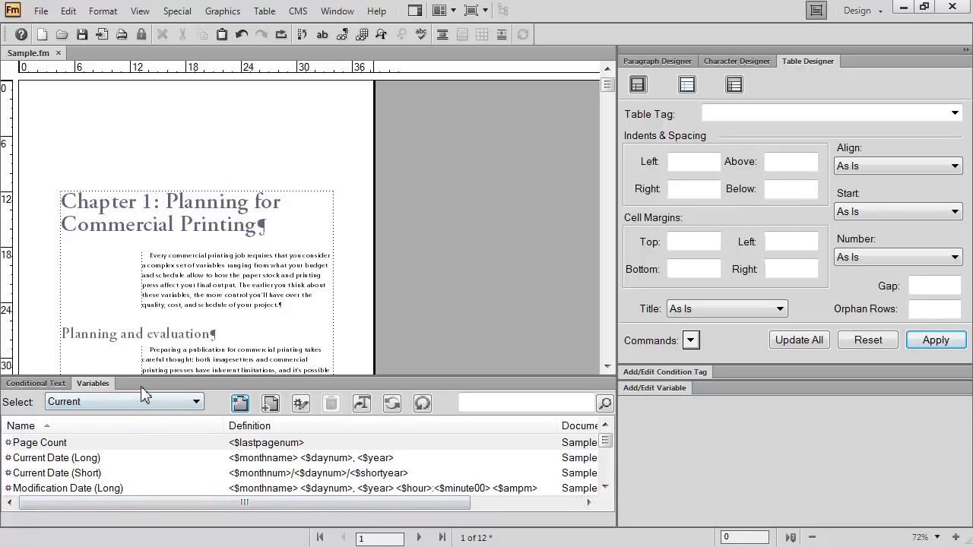
# Collapse the Conditional Text and Variables pod group to its title tabs, with Conditional Text as the active pod.
pyautogui.click(94, 383)
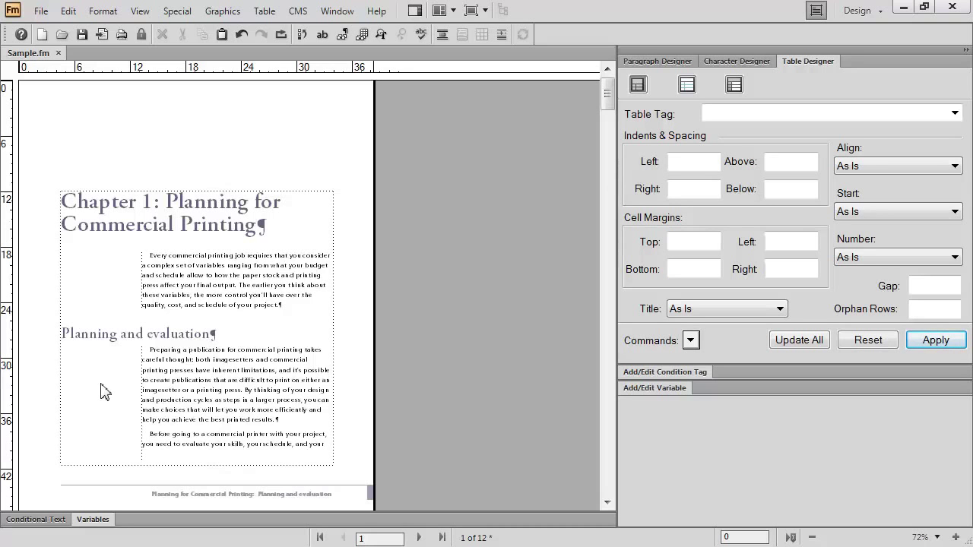
pyautogui.click(93, 520)
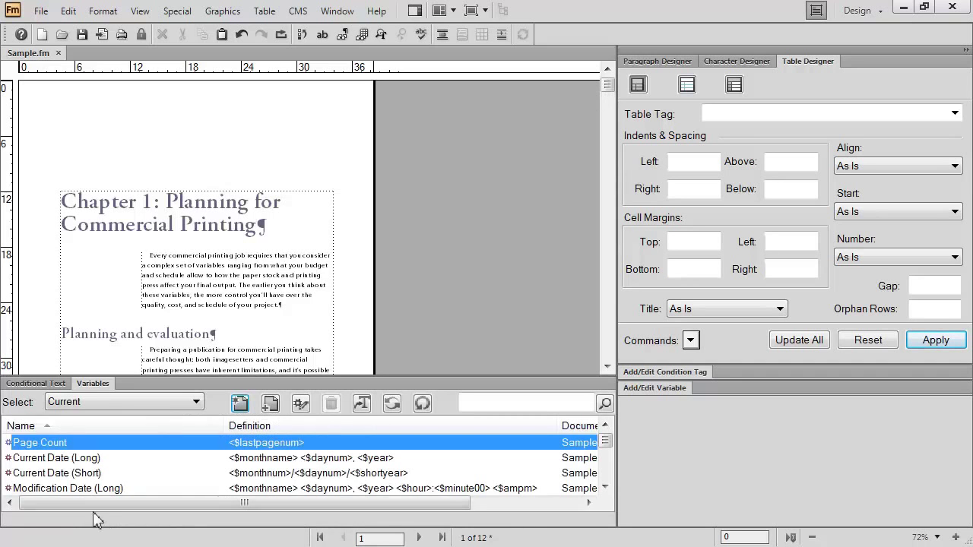
pyautogui.click(33, 383)
pyautogui.click(34, 385)
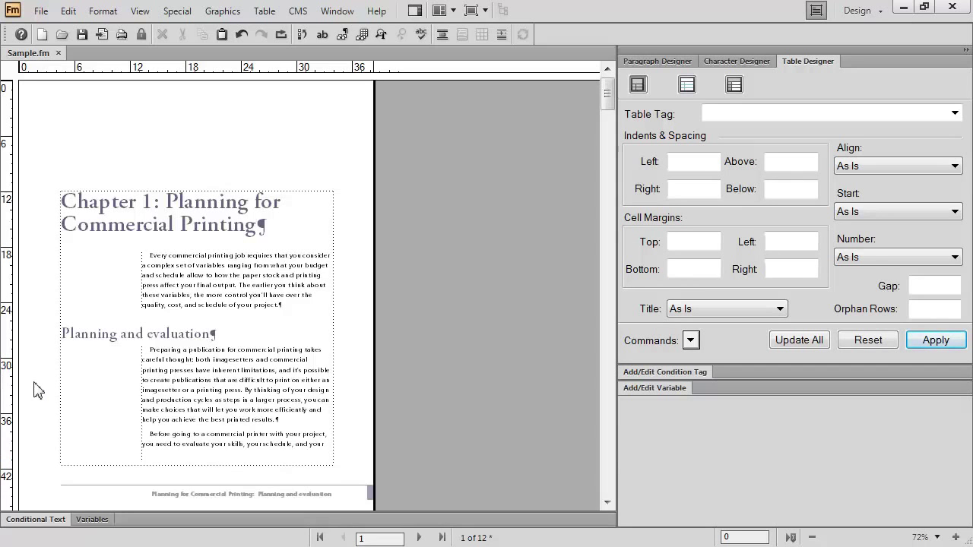
# Collapse the dock holding the designers and the Add/Edit pods to labelled icons.
pyautogui.click(966, 53)
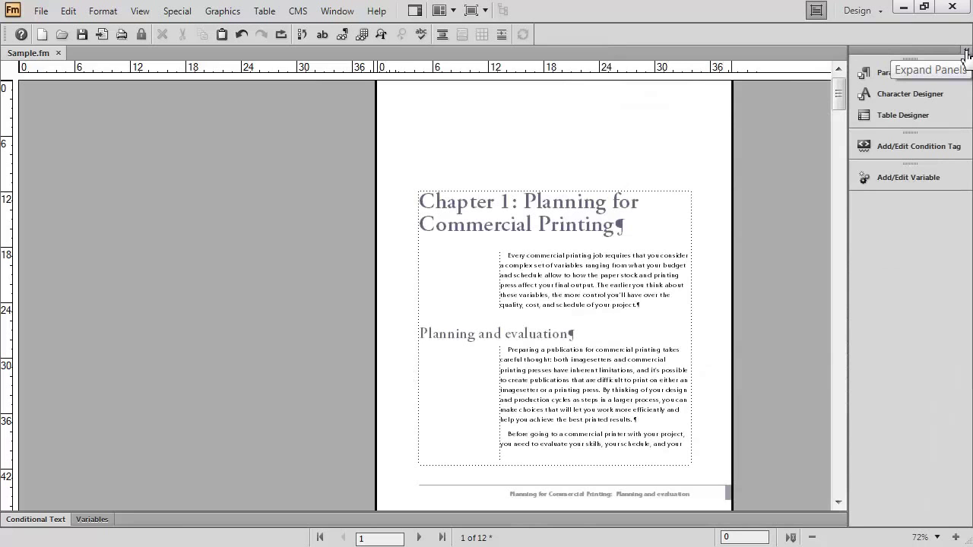
pyautogui.click(966, 53)
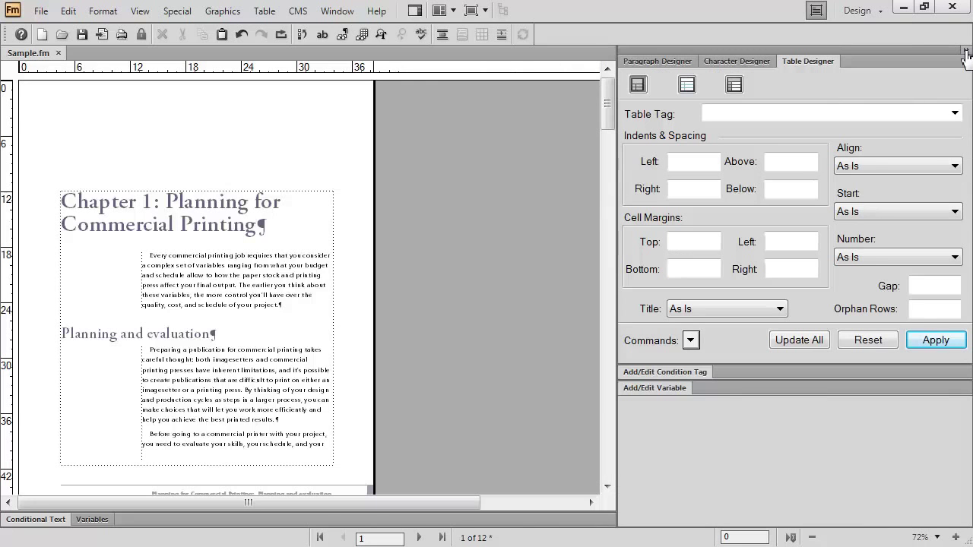
pyautogui.click(965, 53)
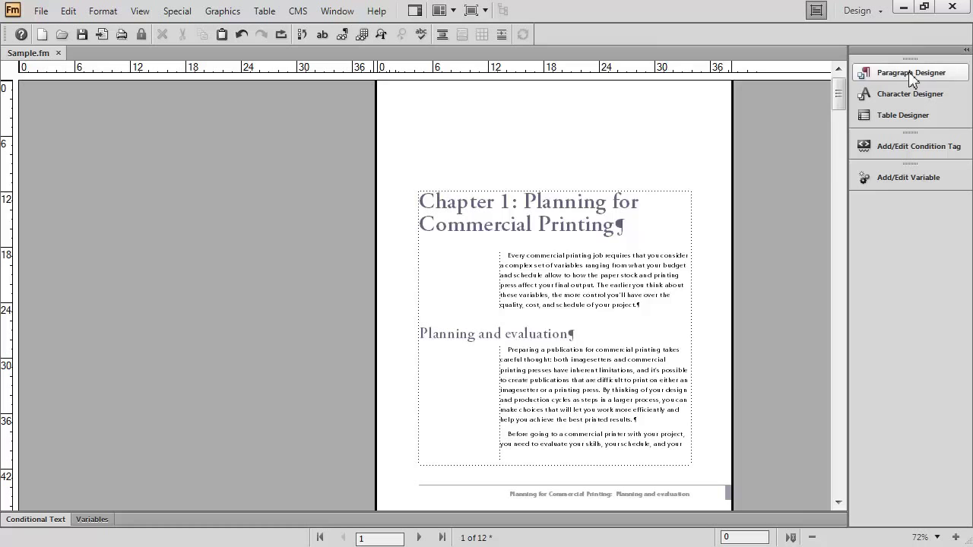
# Briefly expand the Paragraph Designer and the Table Designer from the collapsed dock, closing each again.
pyautogui.click(911, 73)
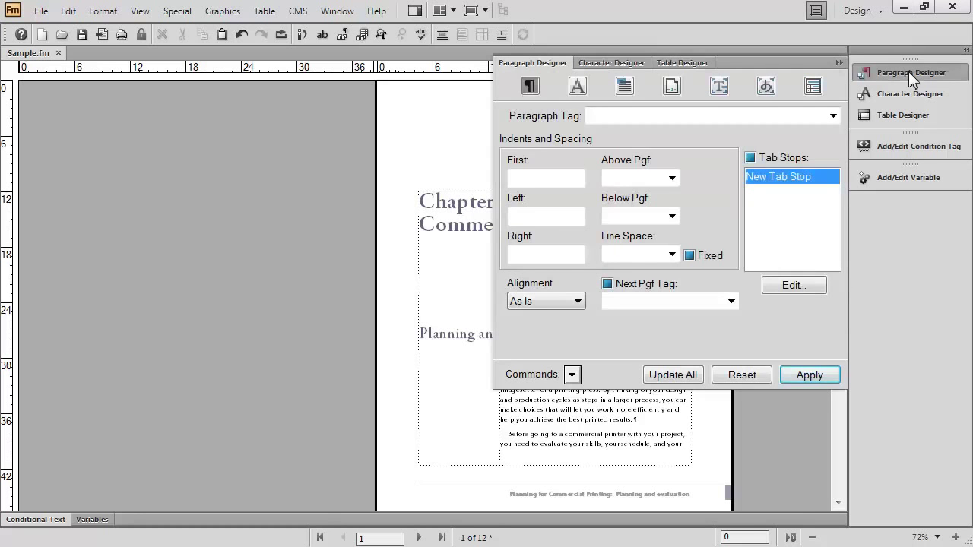
pyautogui.click(911, 73)
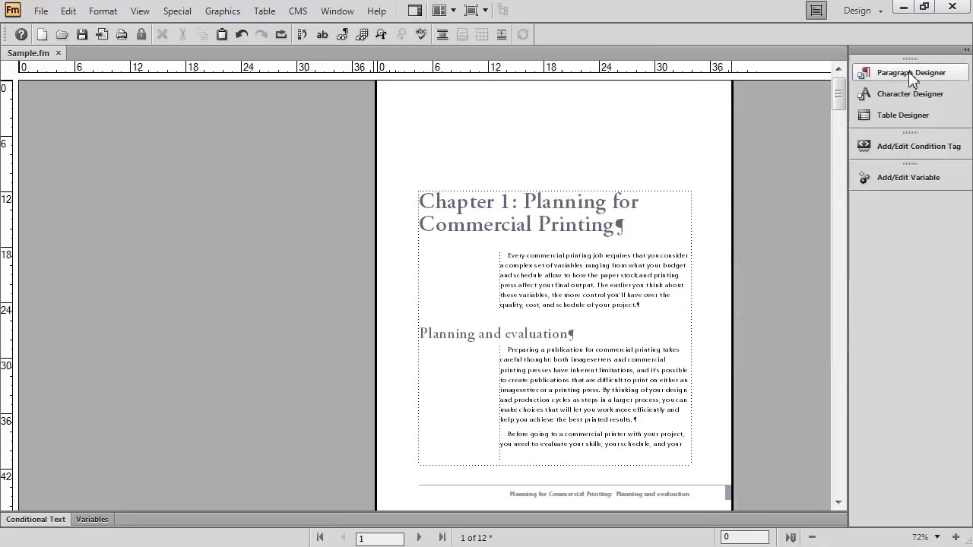
pyautogui.click(911, 116)
pyautogui.click(911, 116)
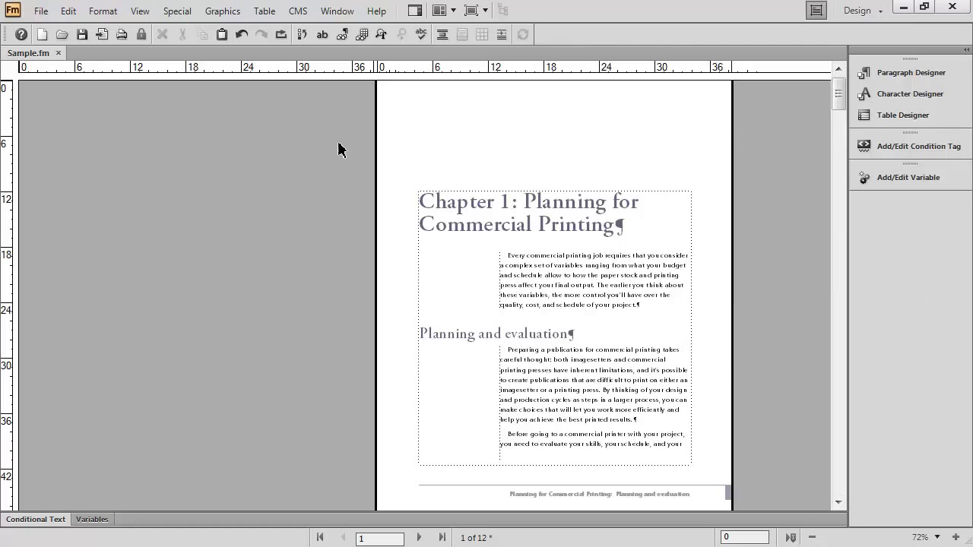
# Open the character catalog and the paragraph catalog for the document.
pyautogui.click(107, 12)
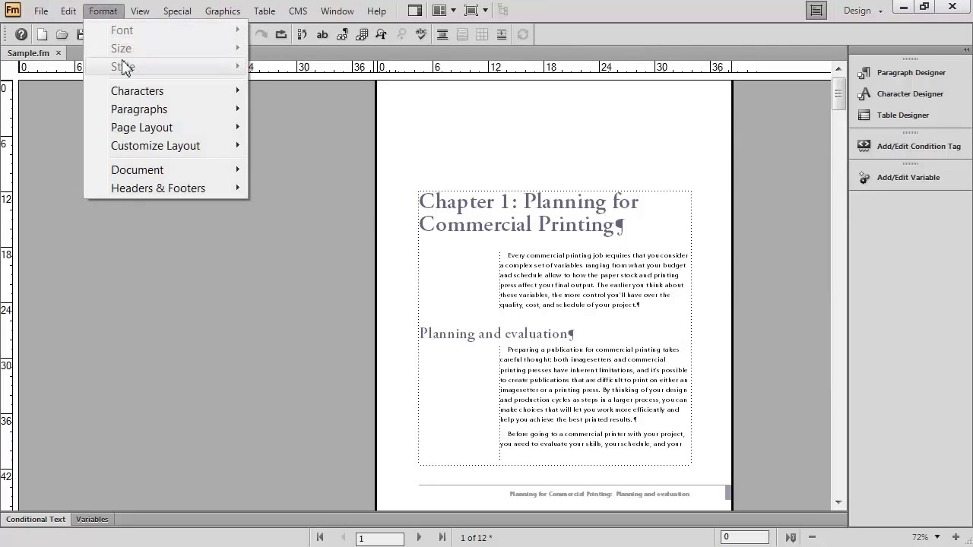
pyautogui.moveTo(190, 98)
pyautogui.click(294, 109)
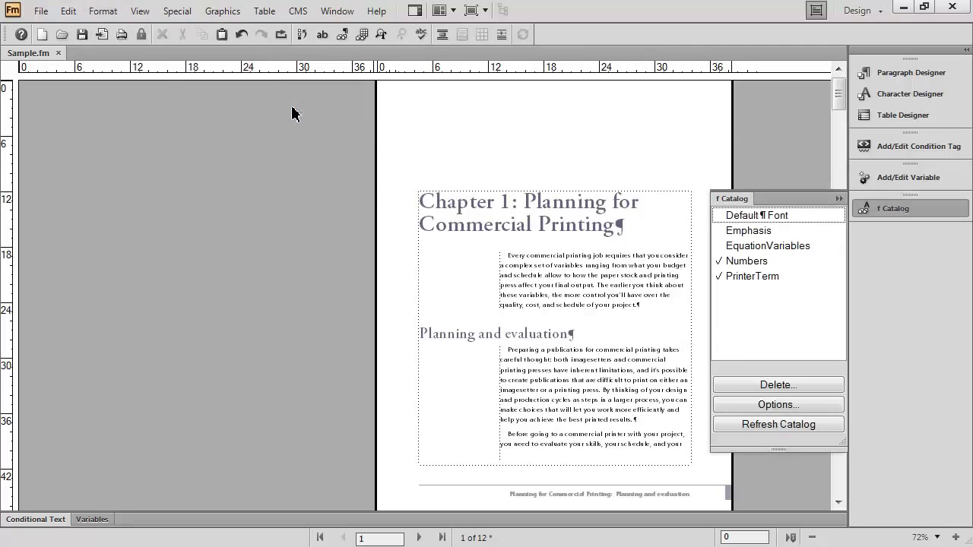
pyautogui.click(96, 14)
pyautogui.moveTo(126, 109)
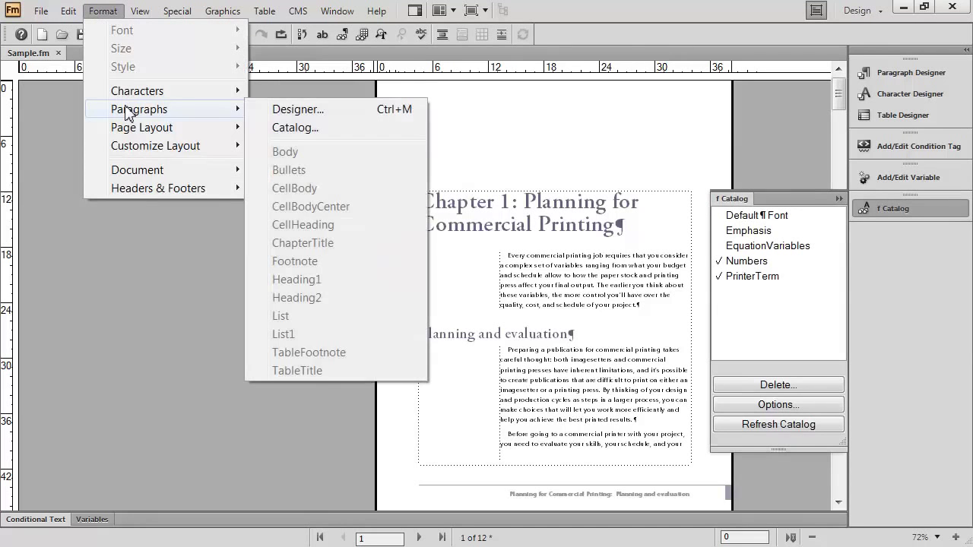
pyautogui.click(311, 131)
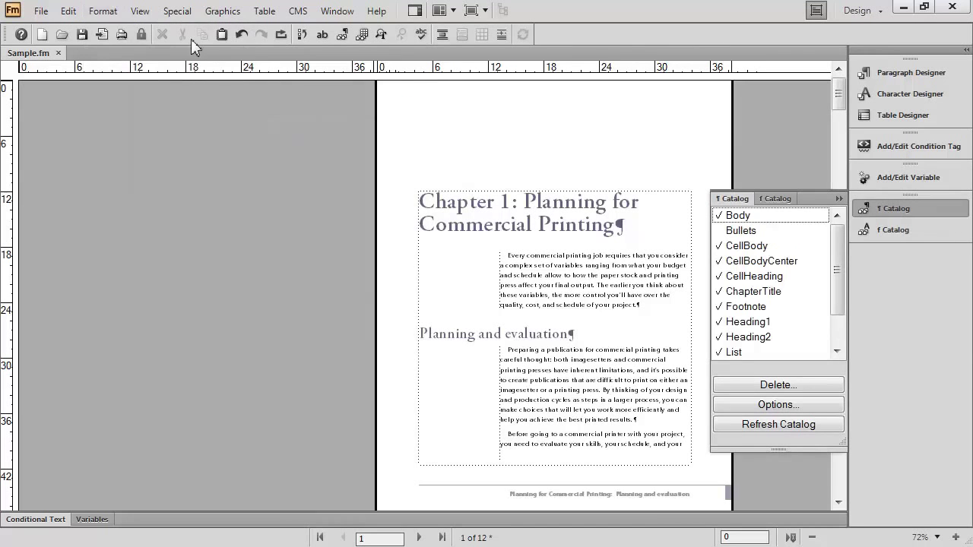
# Add the object style catalog and the table catalog to the catalog group, and collapse the open catalog back to its icon.
pyautogui.click(216, 14)
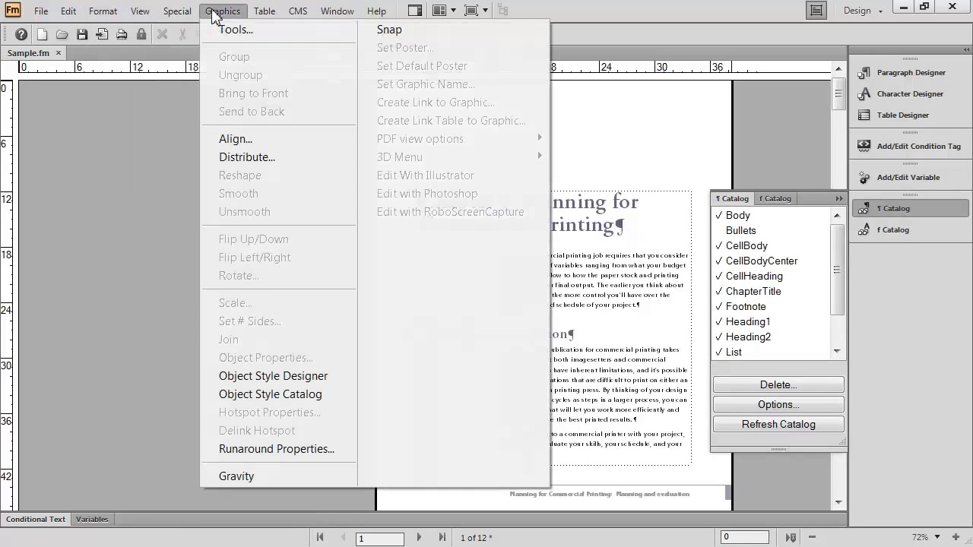
pyautogui.click(257, 394)
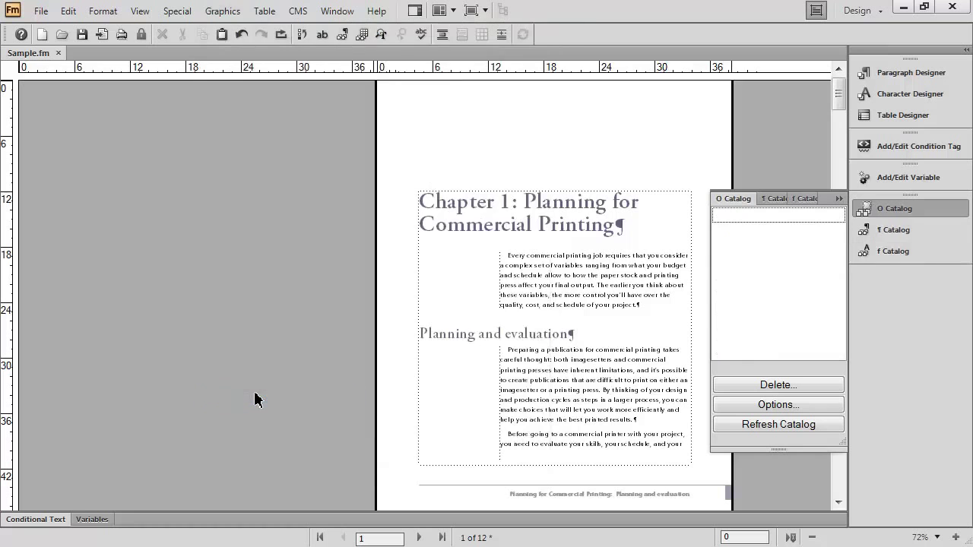
pyautogui.click(266, 11)
pyautogui.moveTo(297, 99)
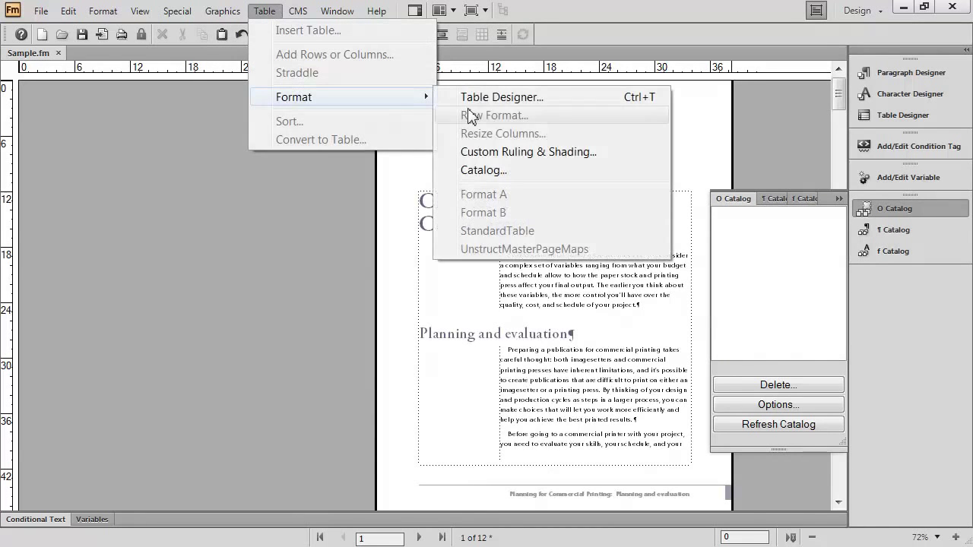
pyautogui.click(505, 170)
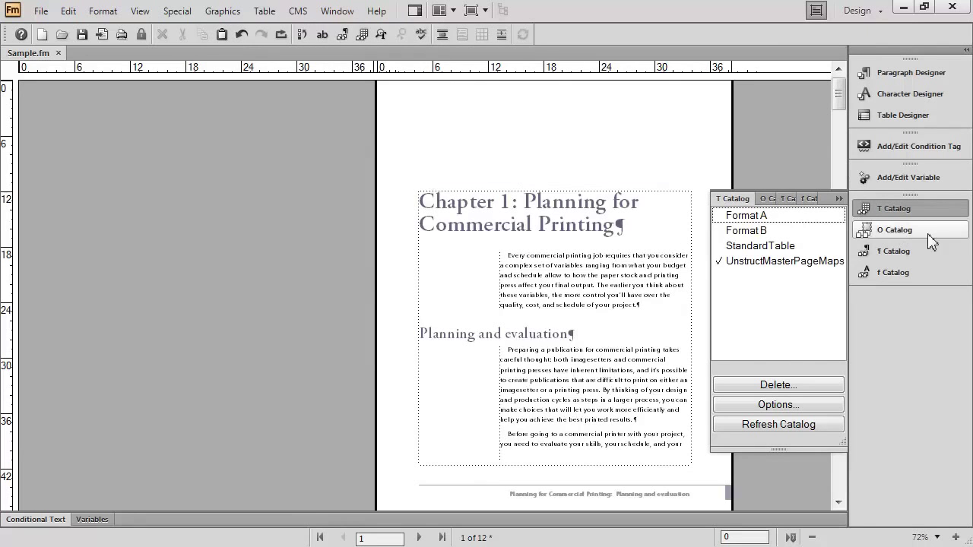
pyautogui.click(893, 212)
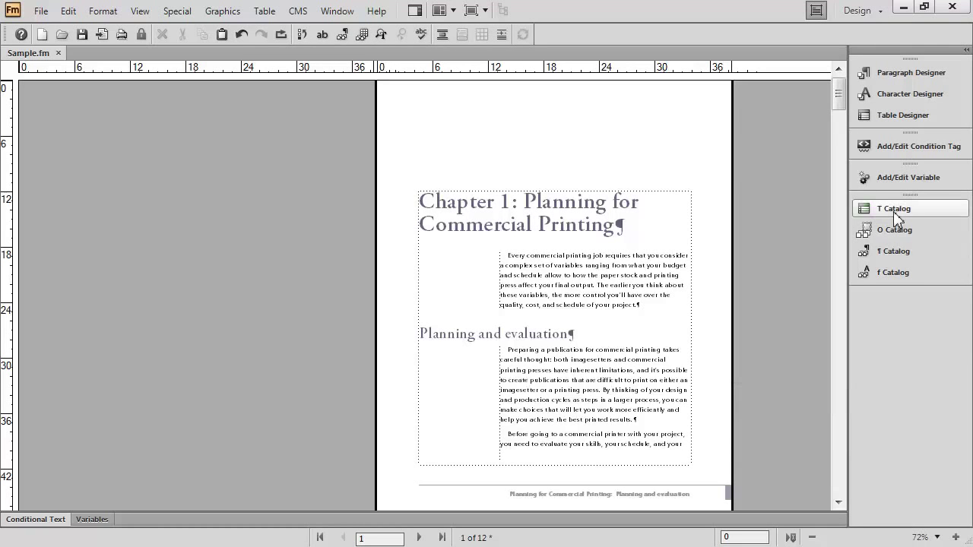
# Reorder the docked catalogs so the paragraph catalog comes first and the character catalog second, above the table and object style catalogs.
pyautogui.click(899, 249)
pyautogui.moveTo(898, 250); pyautogui.dragTo(896, 210)
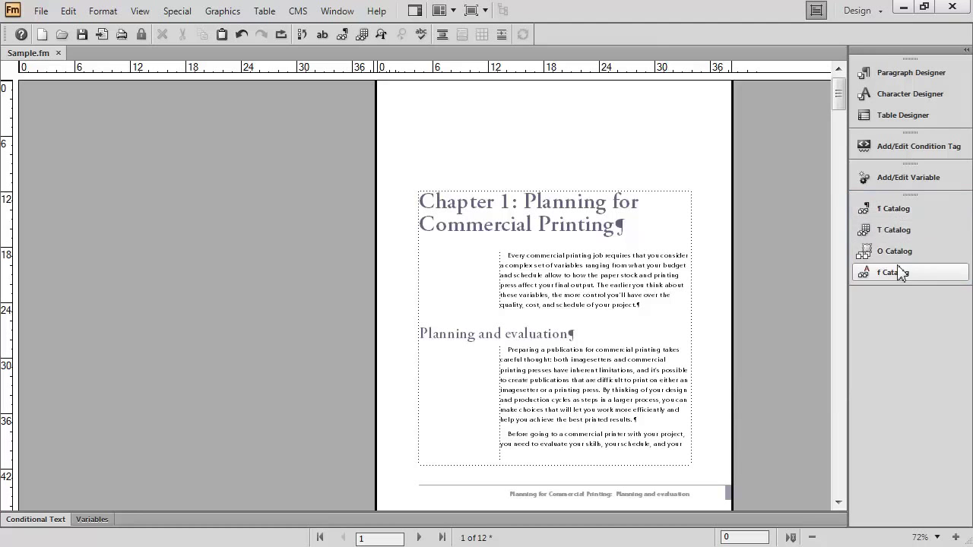
pyautogui.moveTo(898, 271); pyautogui.dragTo(895, 222)
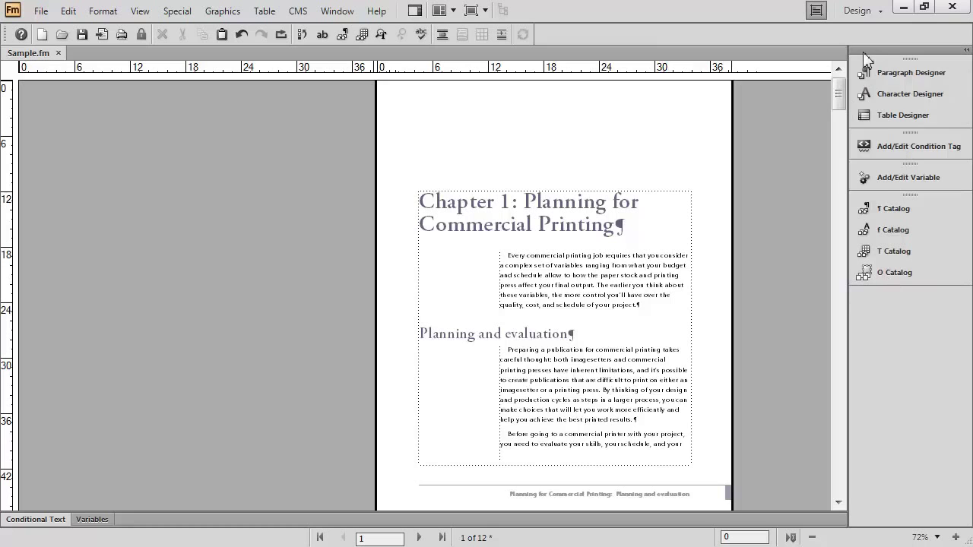
# Save the current pod arrangement as a new workspace named LearningFrameMaker.
pyautogui.click(860, 13)
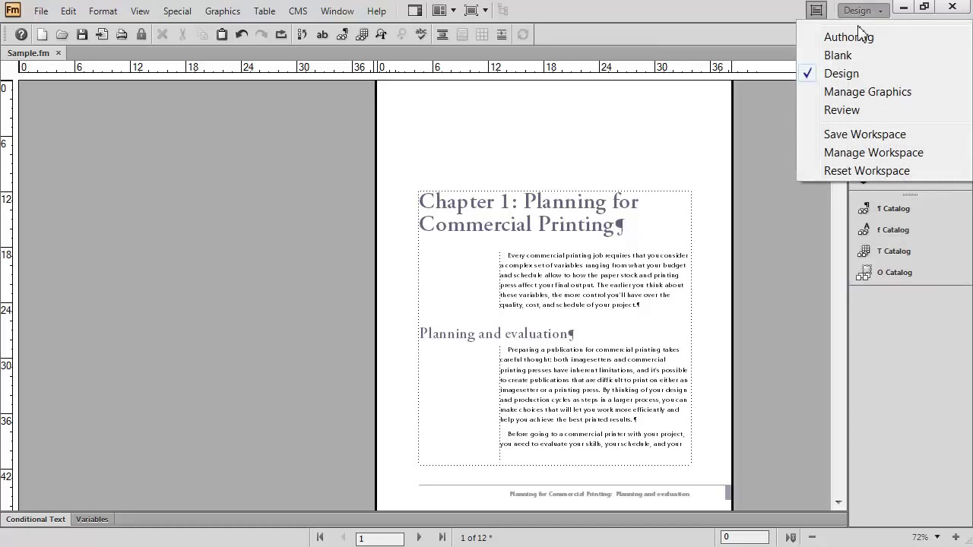
pyautogui.click(870, 138)
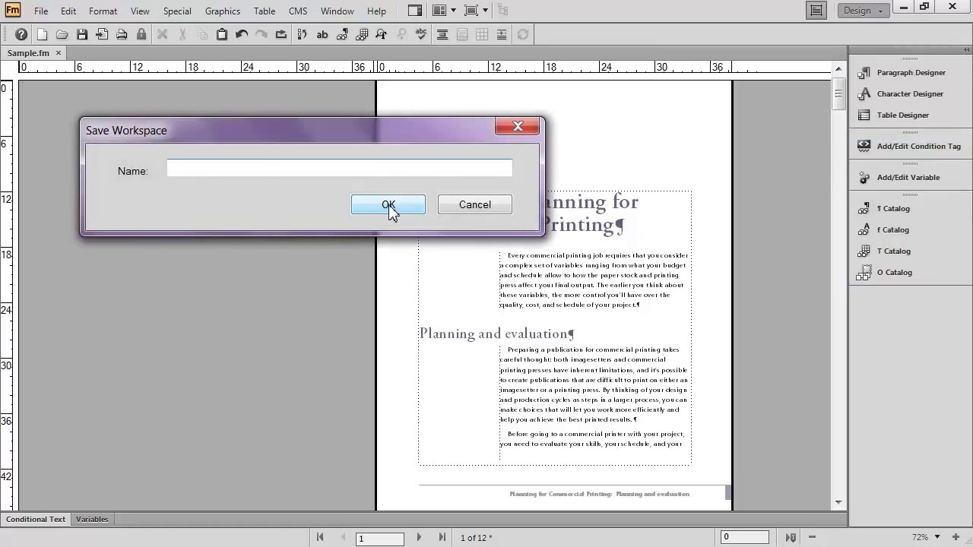
pyautogui.write('LearningFrameMaker')
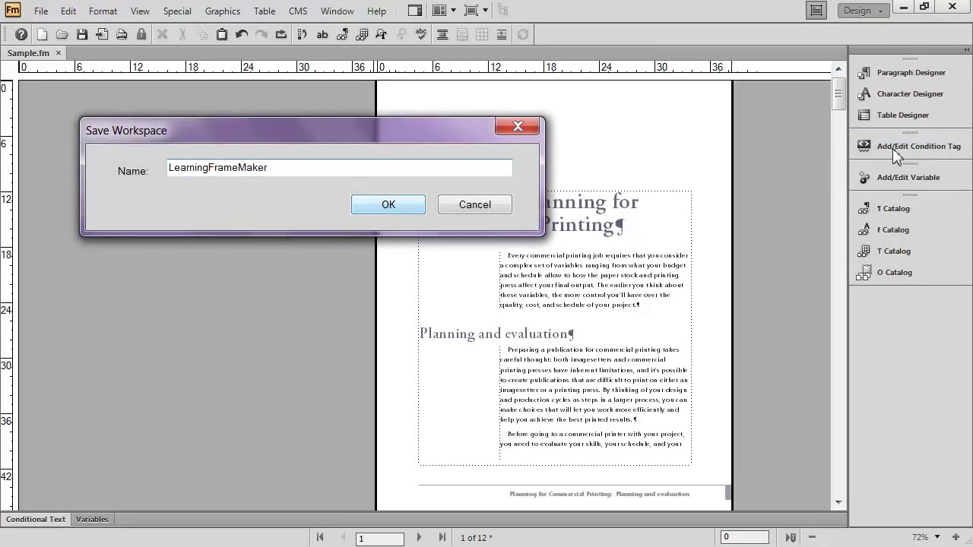
pyautogui.click(390, 207)
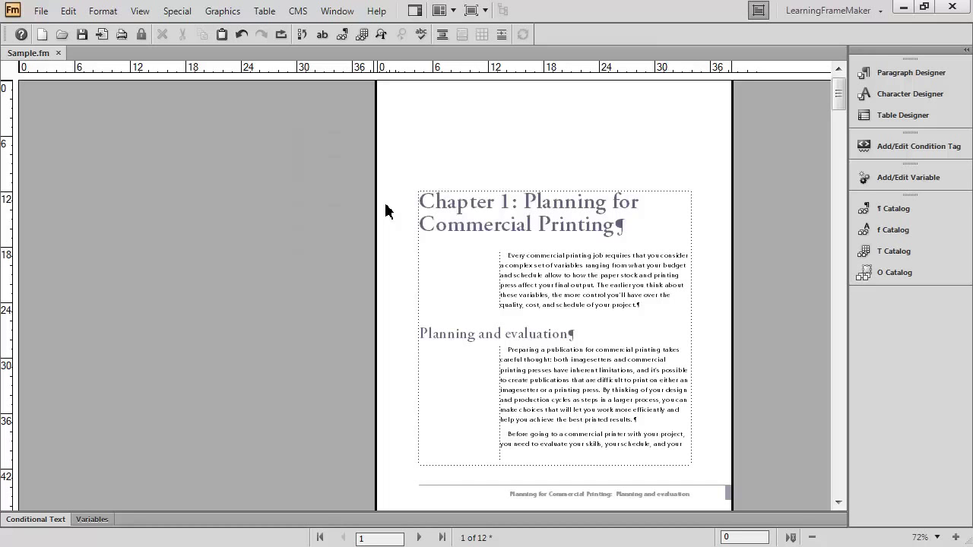
# Switch to the Design workspace to compare its layout, and return to the LearningFrameMaker workspace.
pyautogui.click(797, 18)
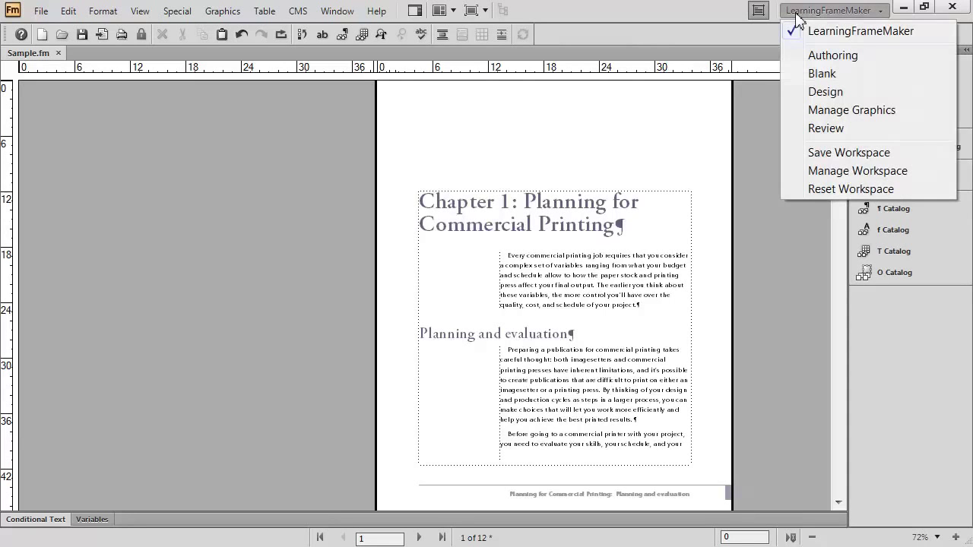
pyautogui.click(815, 92)
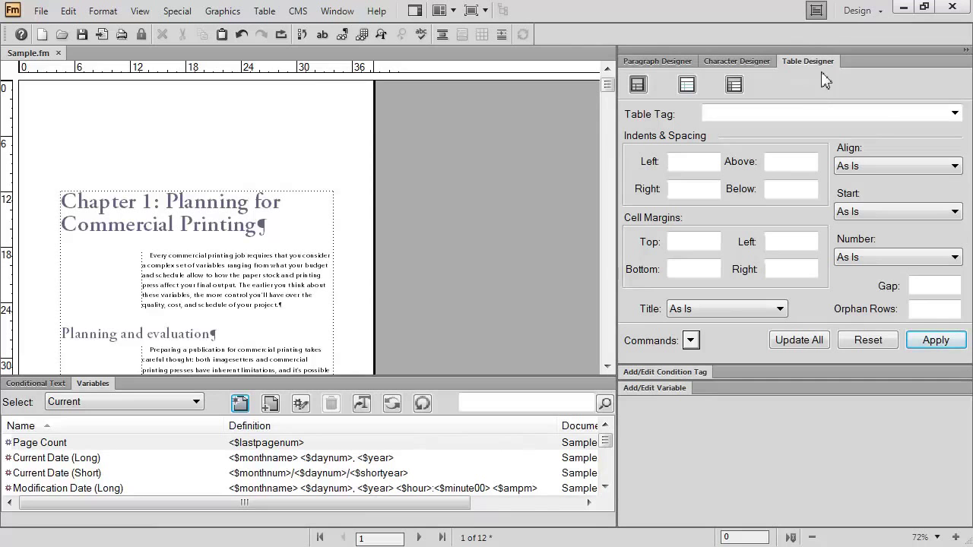
pyautogui.click(855, 12)
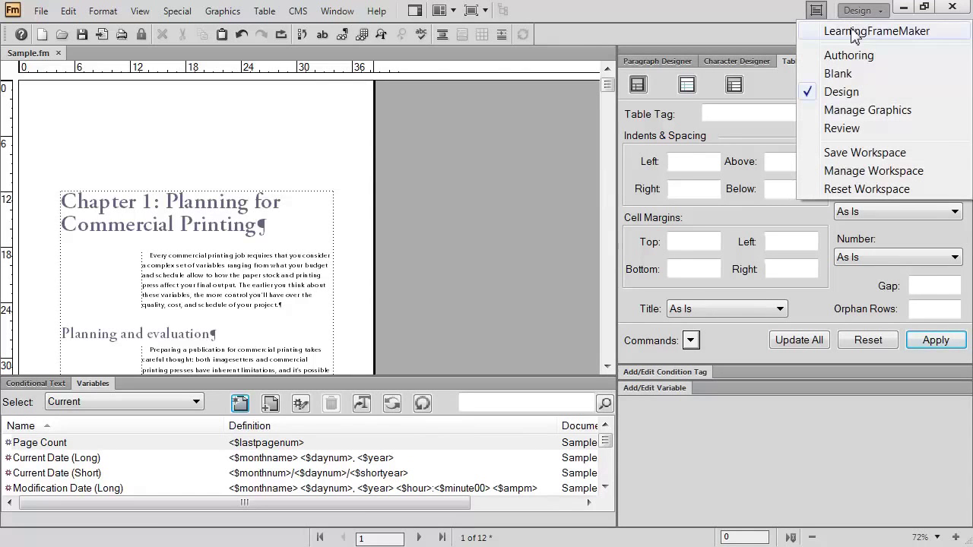
pyautogui.click(855, 33)
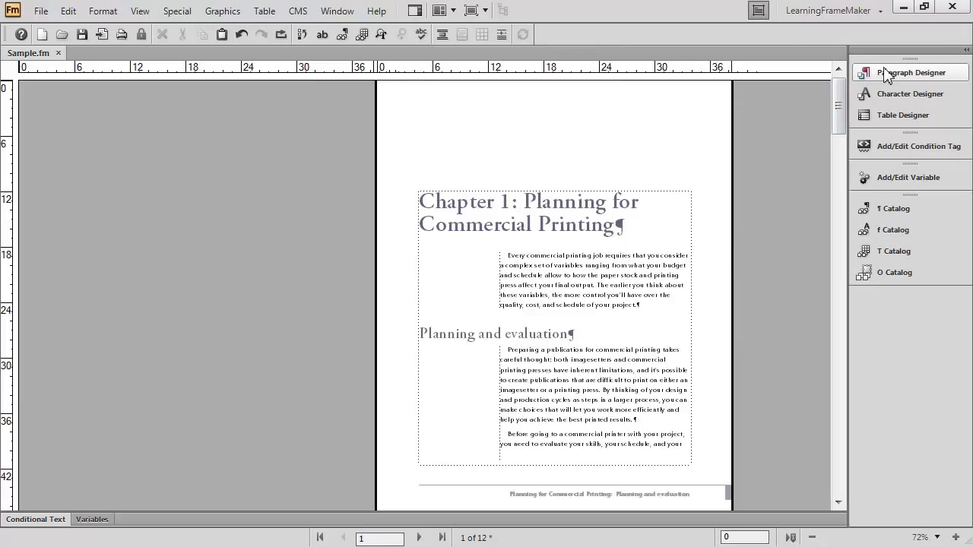
# Detach the Paragraph Designer from the dock as a floating pod over the document's left side, and collapse the remaining designers.
pyautogui.click(884, 71)
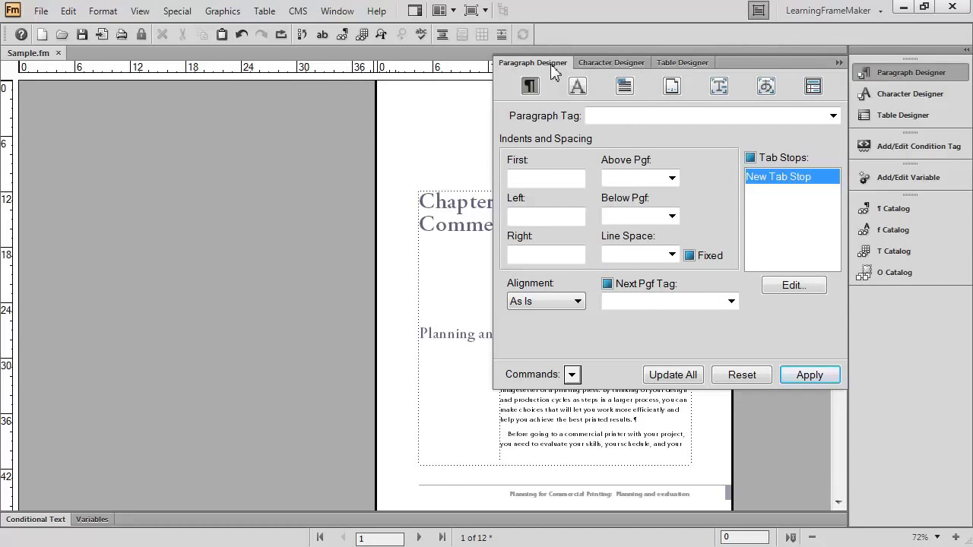
pyautogui.moveTo(552, 68); pyautogui.dragTo(131, 116)
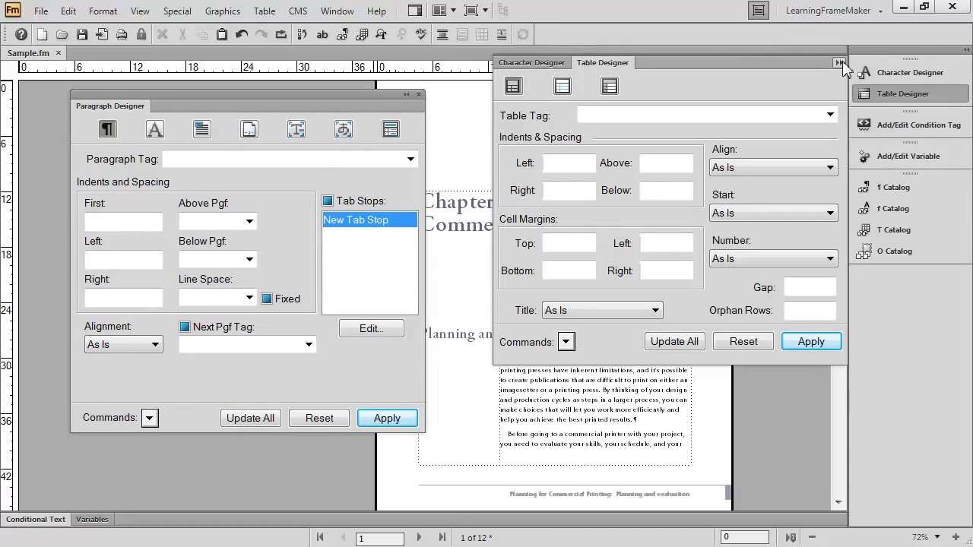
pyautogui.click(886, 94)
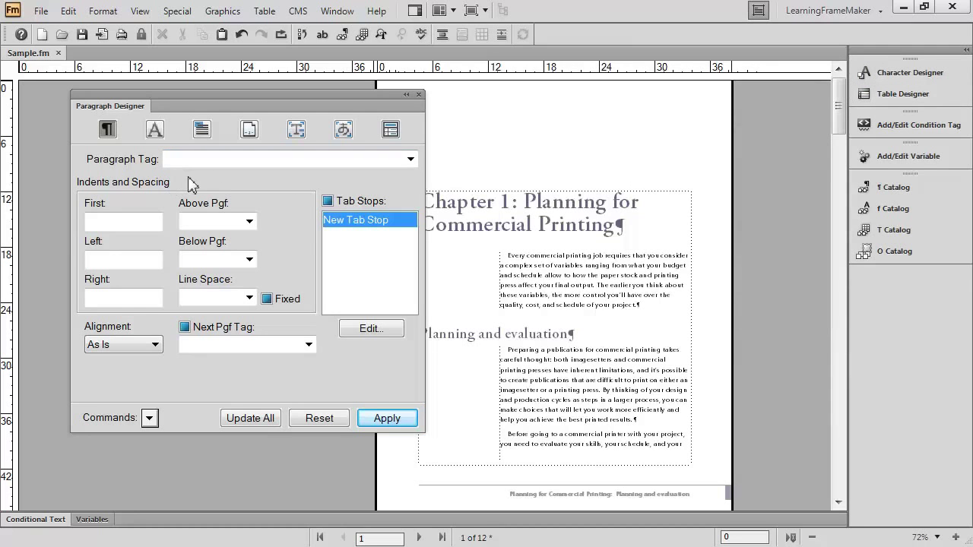
# Detach the paragraph catalog as a floating pod beside the Paragraph Designer, and collapse the remaining catalogs.
pyautogui.click(902, 192)
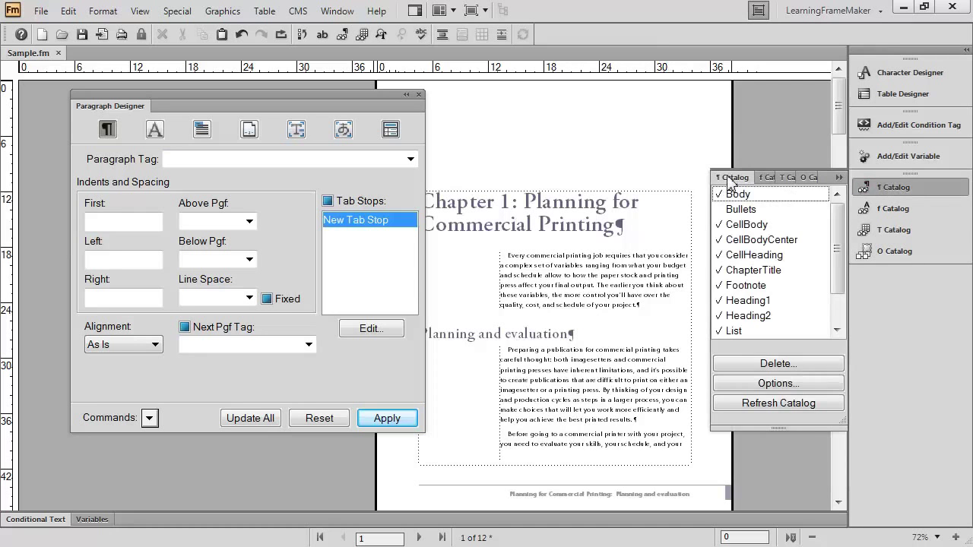
pyautogui.moveTo(729, 178); pyautogui.dragTo(493, 219)
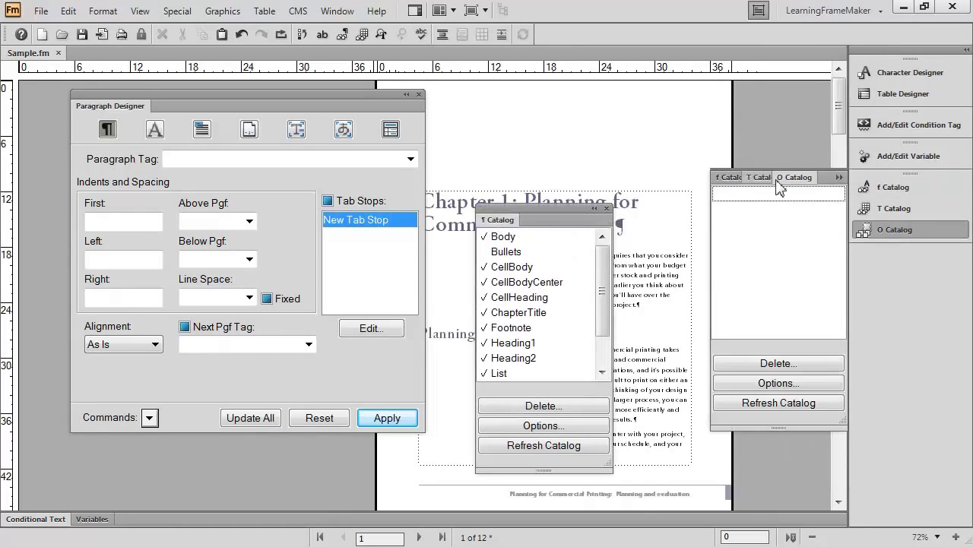
pyautogui.click(885, 229)
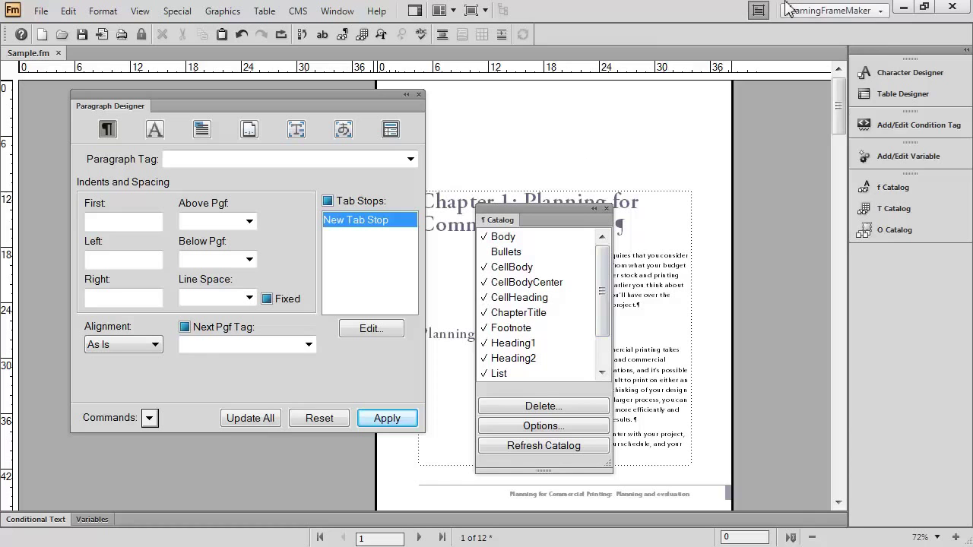
# Reset the LearningFrameMaker workspace to its saved layout to redock the floating pods.
pyautogui.click(808, 15)
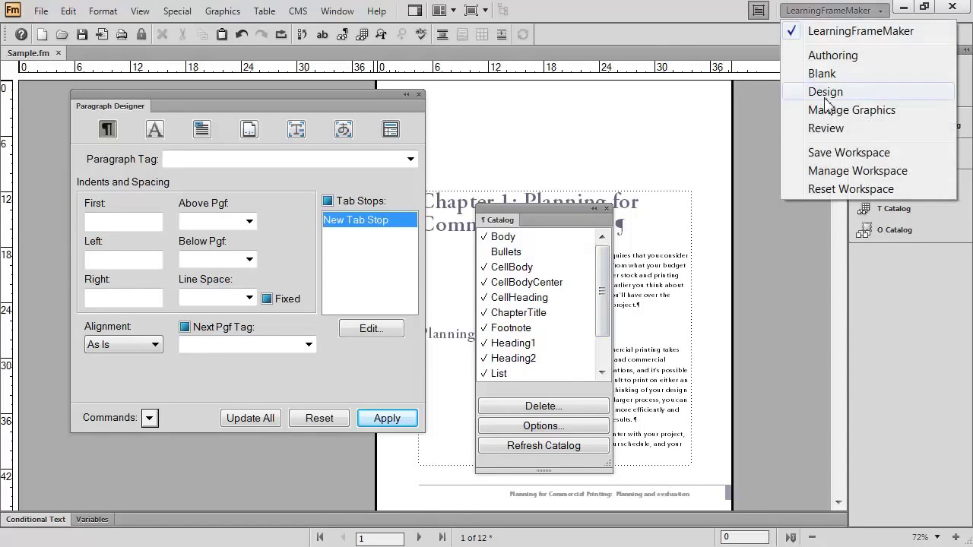
pyautogui.click(844, 189)
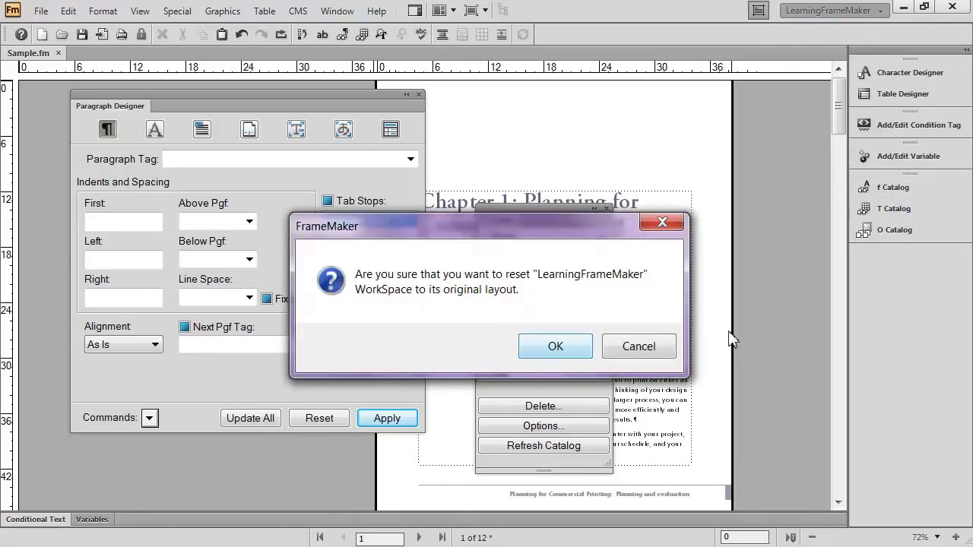
pyautogui.click(553, 351)
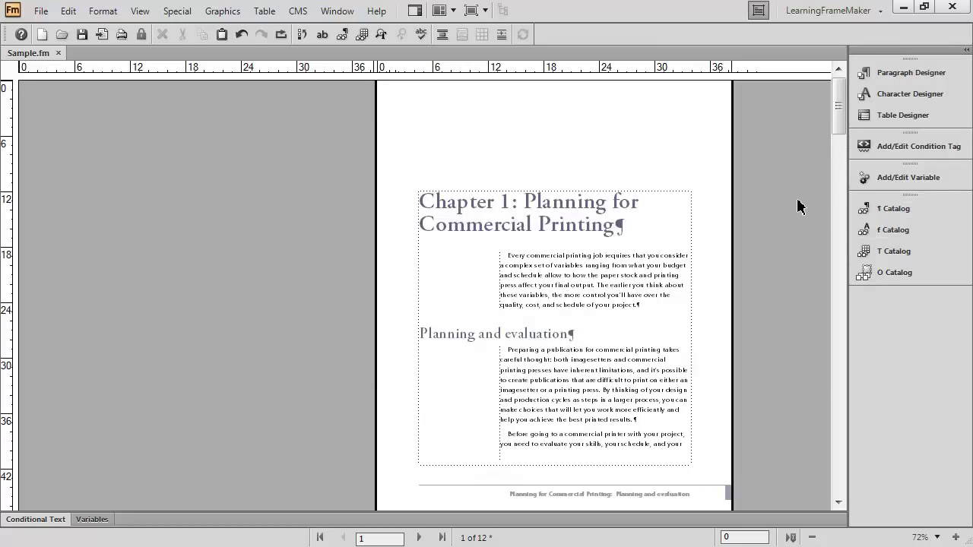
# Detach the Paragraph Designer from the dock, collapse the other designers, and close the floating Paragraph Designer.
pyautogui.click(893, 73)
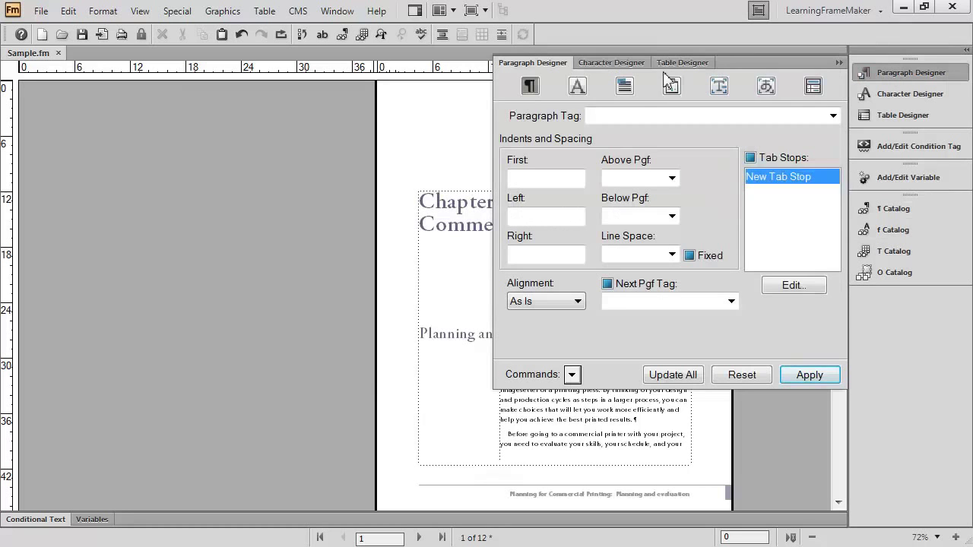
pyautogui.moveTo(561, 67); pyautogui.dragTo(111, 121)
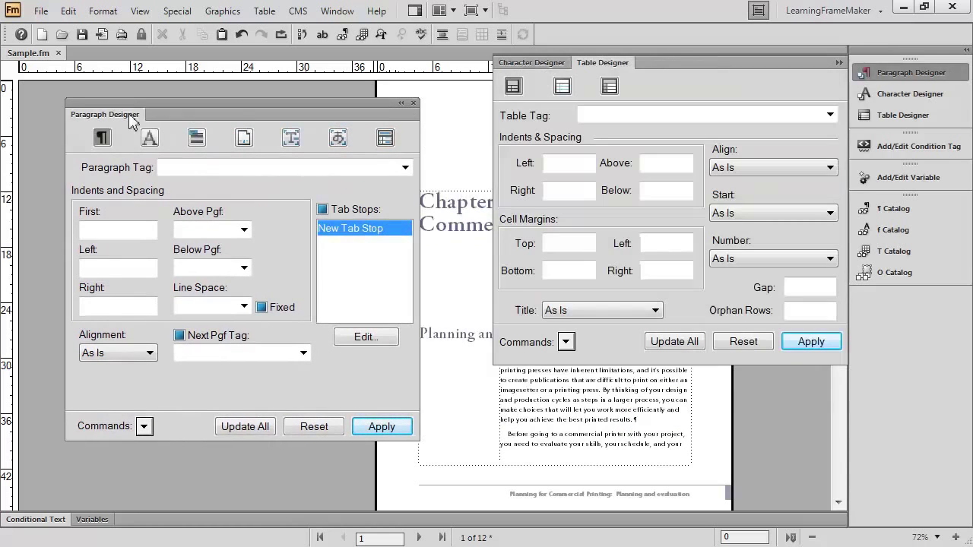
pyautogui.click(835, 62)
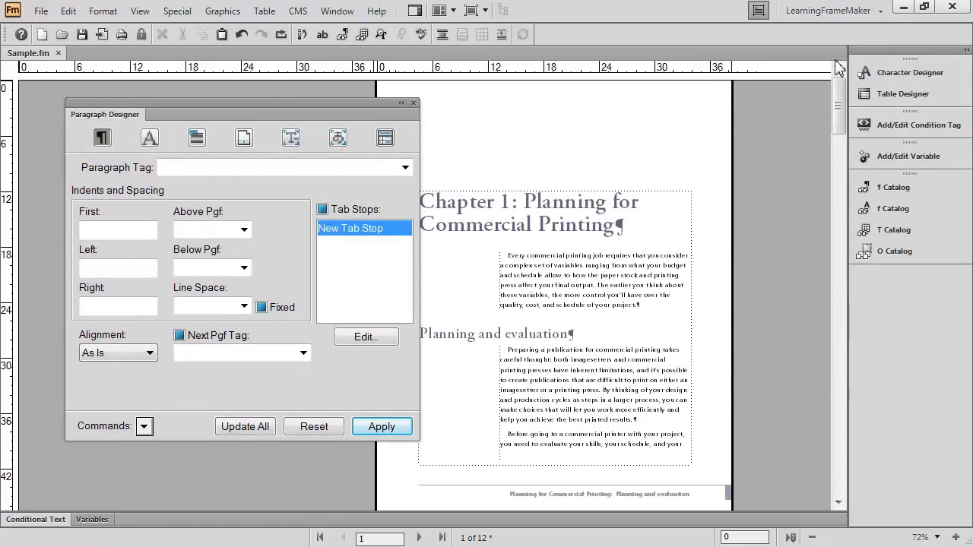
pyautogui.click(414, 103)
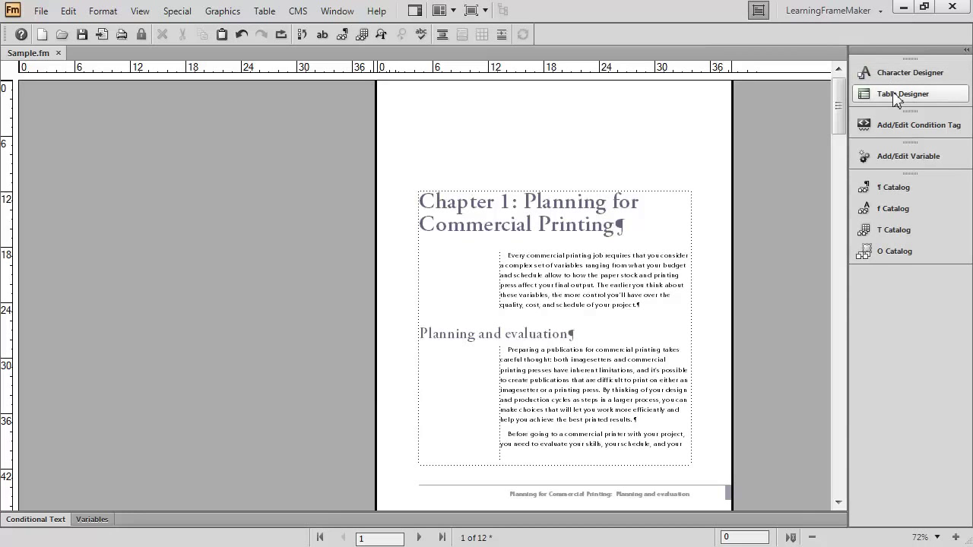
# Reset the LearningFrameMaker workspace to its original layout to restore the closed Paragraph Designer.
pyautogui.click(829, 11)
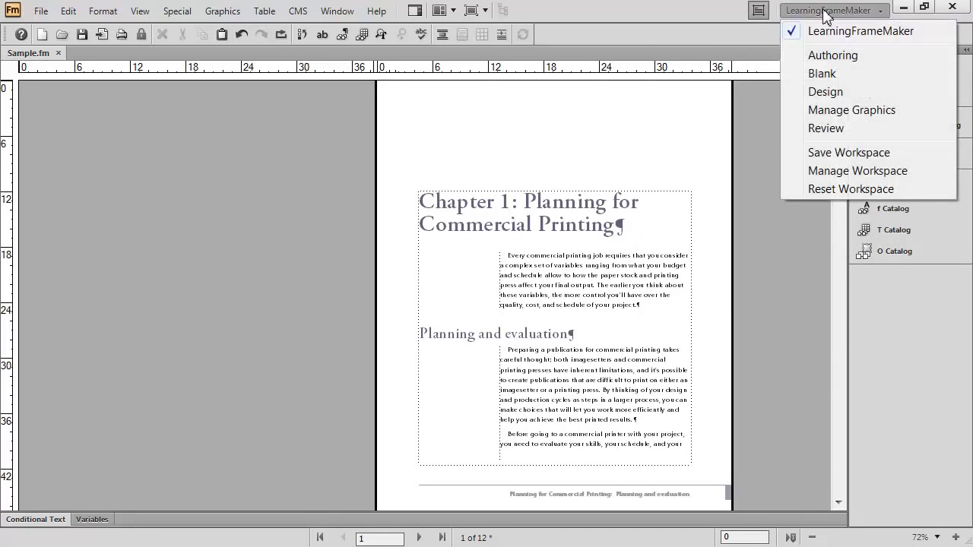
pyautogui.click(846, 190)
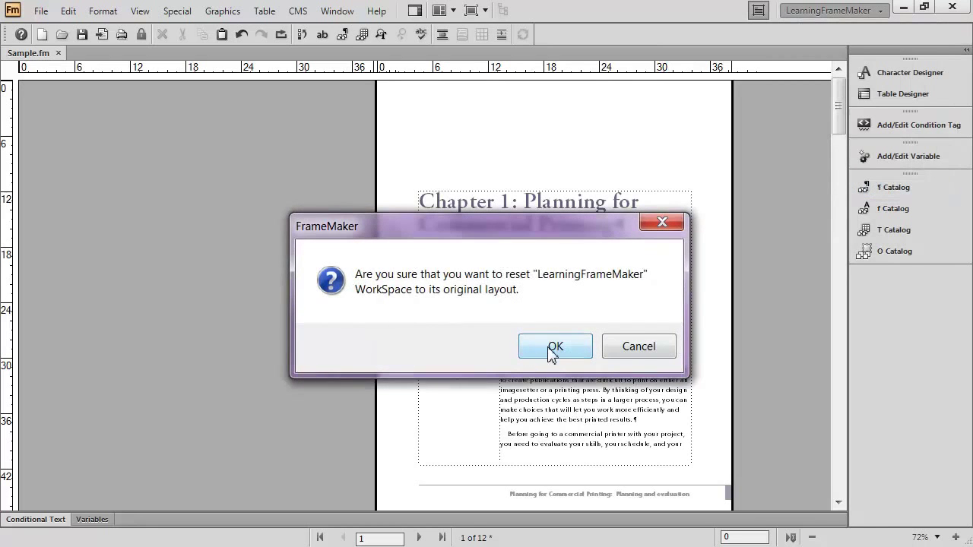
pyautogui.click(552, 351)
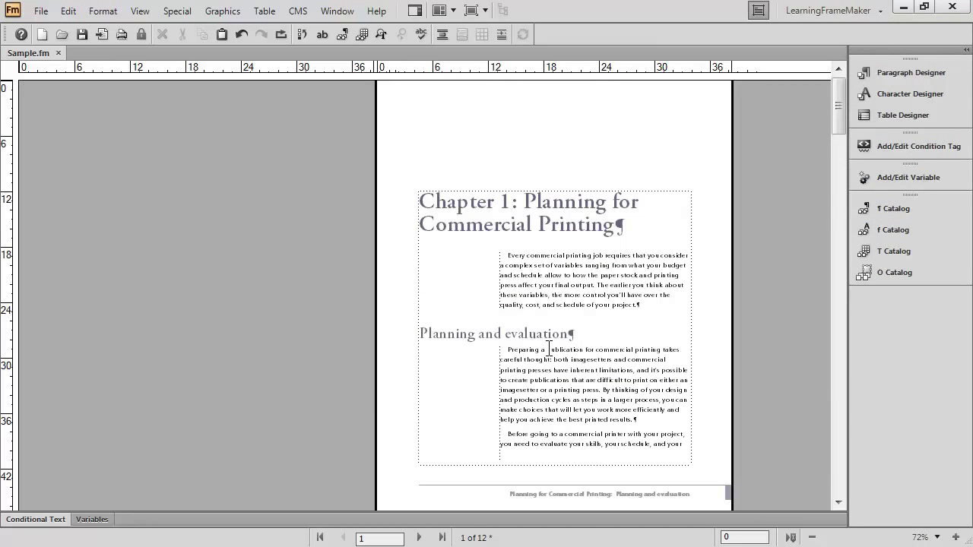